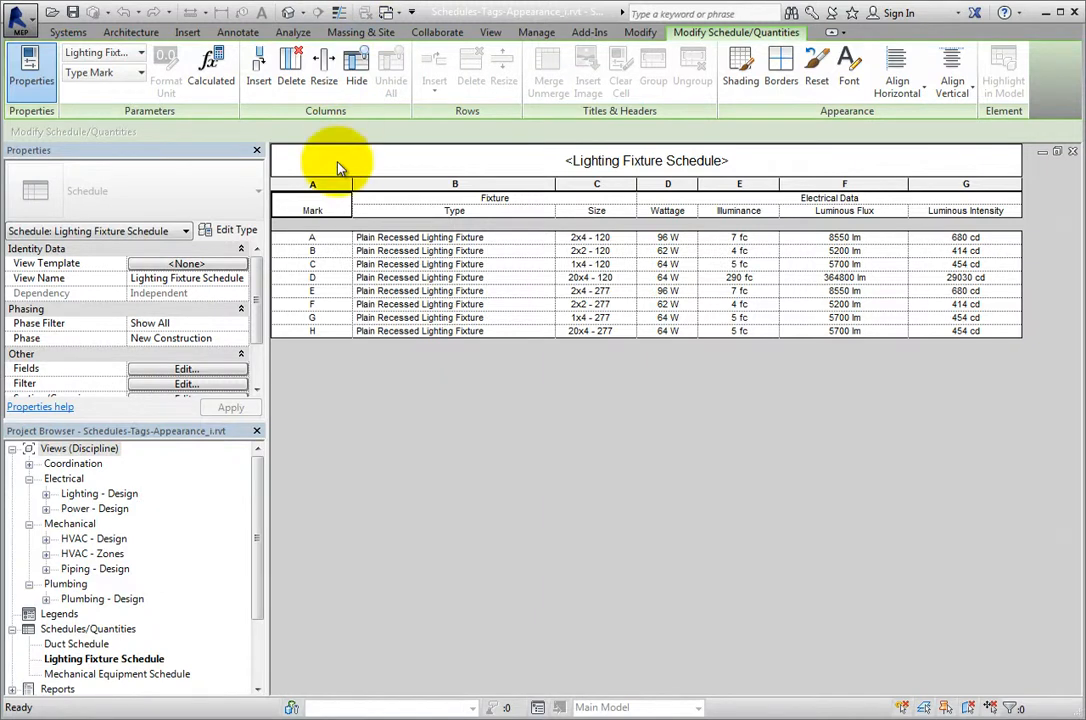
# Open the lighting fixture schedule's appearance properties and turn on the outline with the Medium Lines style.
pyautogui.moveTo(256, 272); pyautogui.dragTo(251, 340)
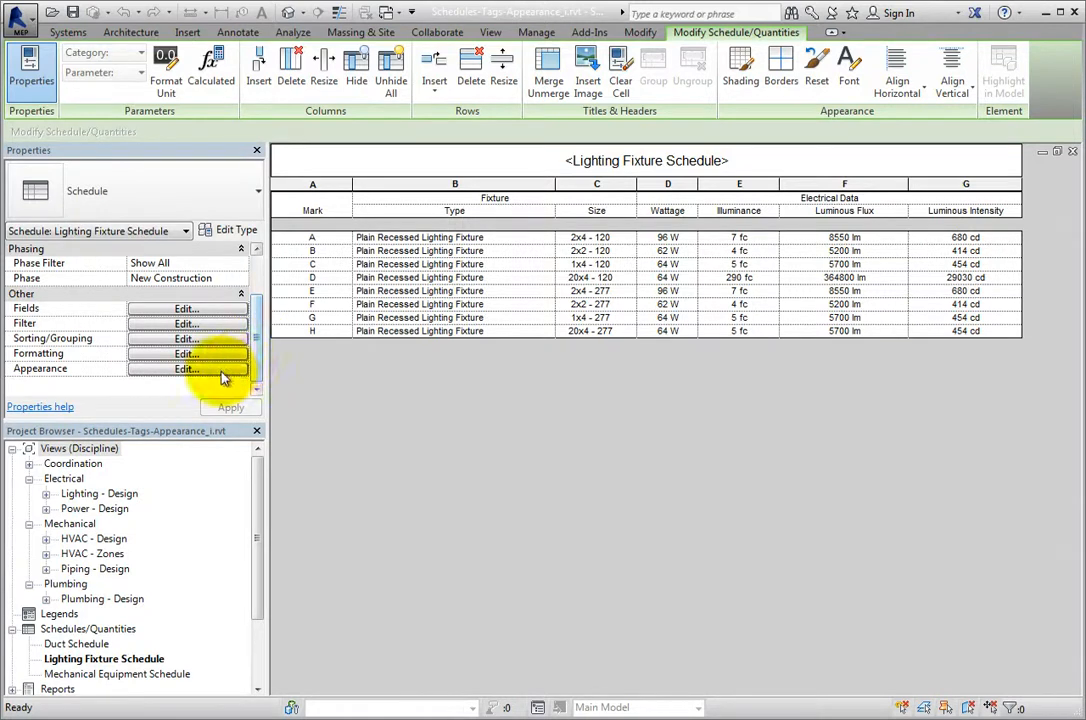
pyautogui.click(221, 372)
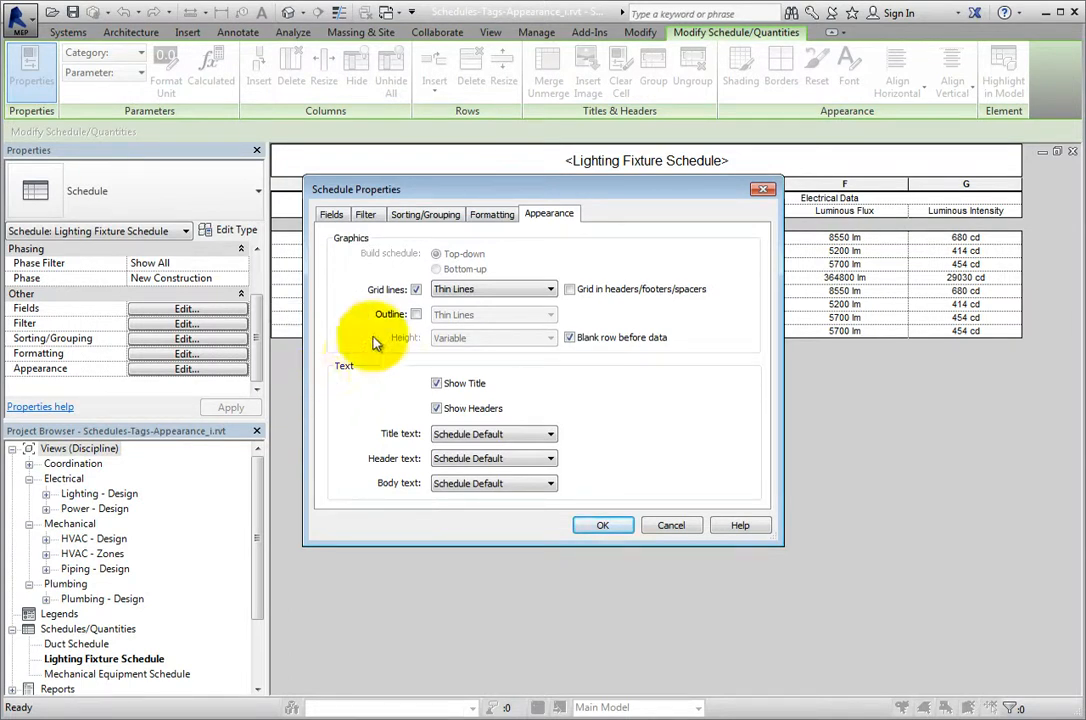
pyautogui.click(549, 289)
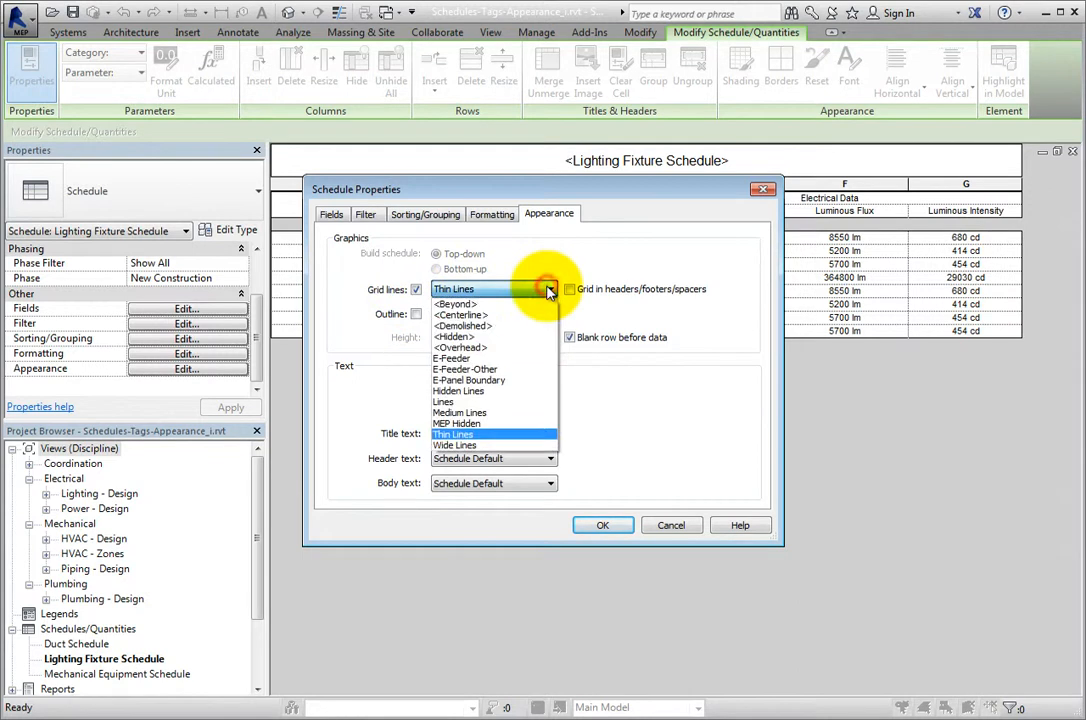
pyautogui.click(549, 289)
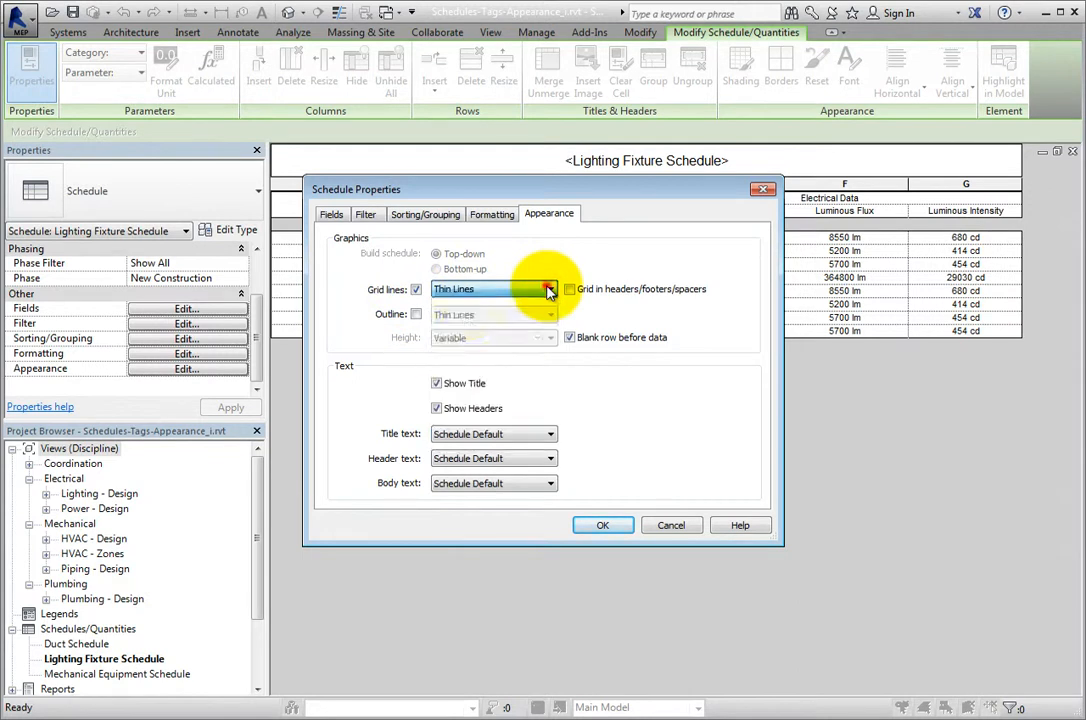
pyautogui.click(416, 314)
pyautogui.click(551, 316)
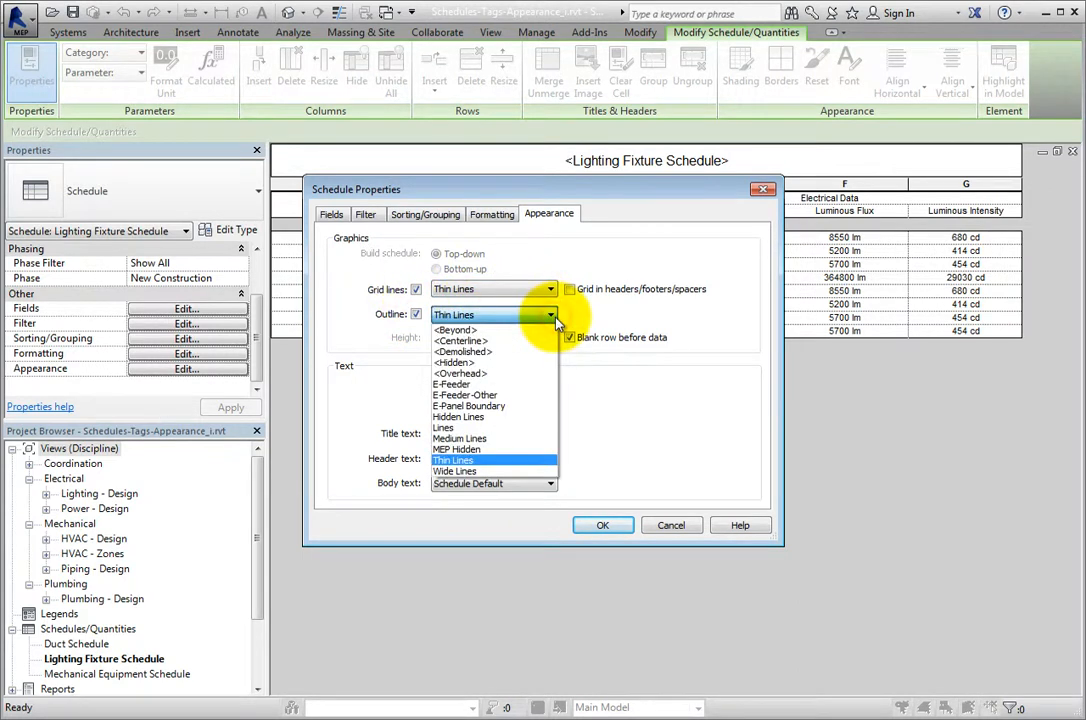
pyautogui.click(535, 440)
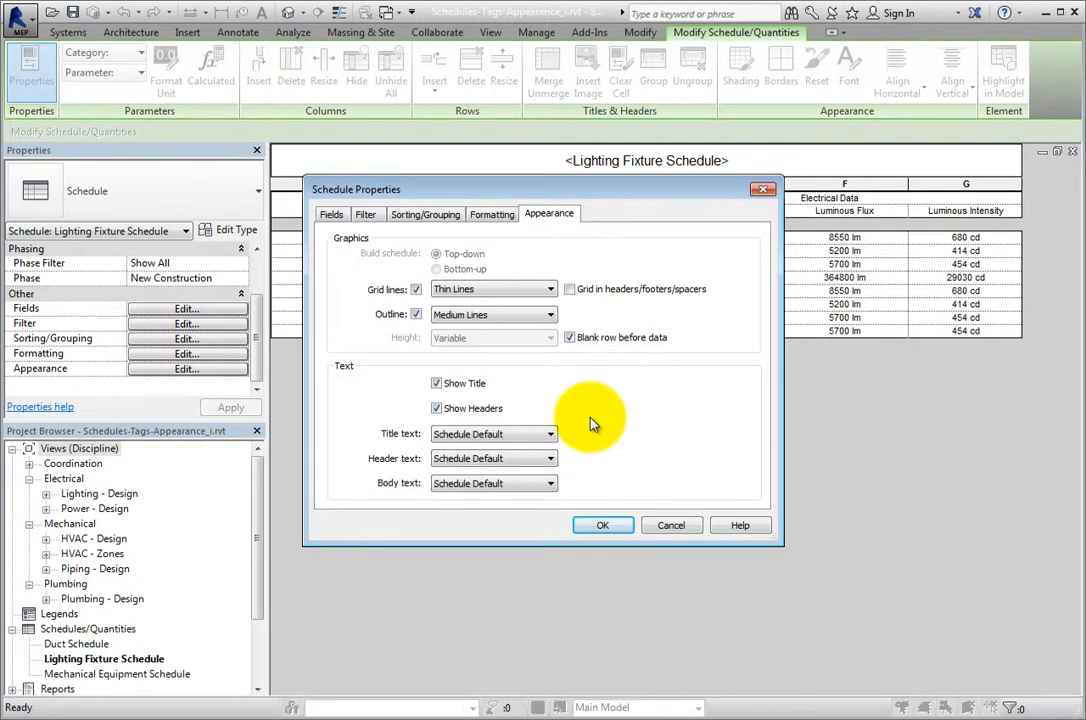
# Check the available title, header and body text styles, keep Schedule Default for each, and apply the schedule properties.
pyautogui.click(551, 435)
pyautogui.click(551, 436)
pyautogui.click(550, 459)
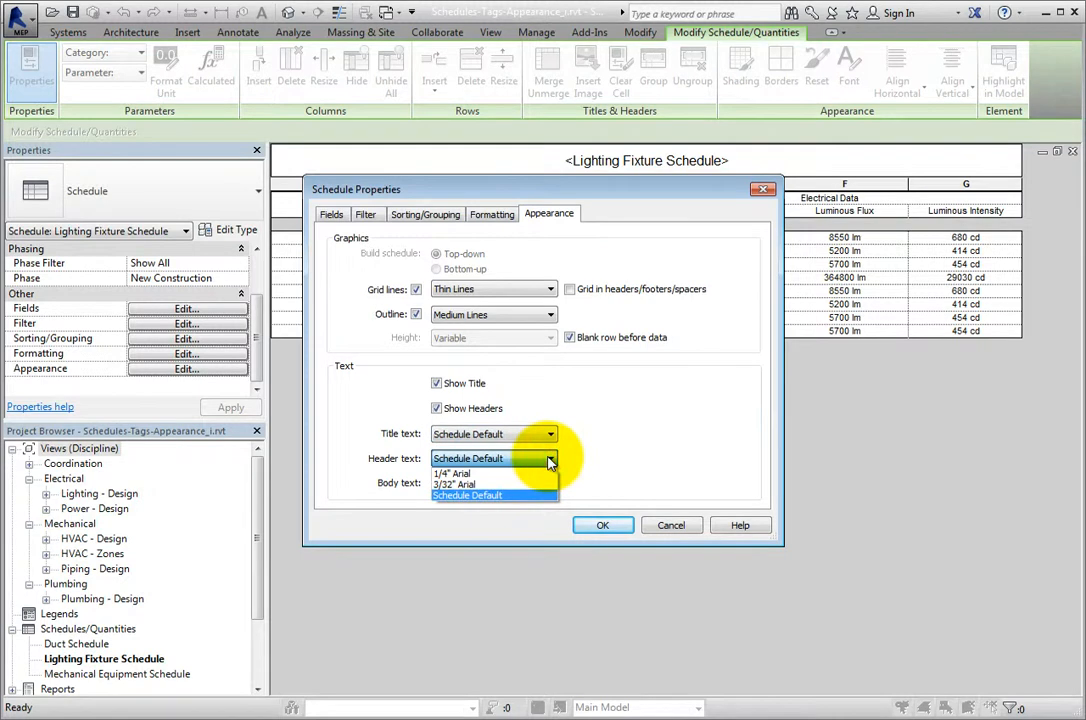
pyautogui.click(550, 459)
pyautogui.click(550, 485)
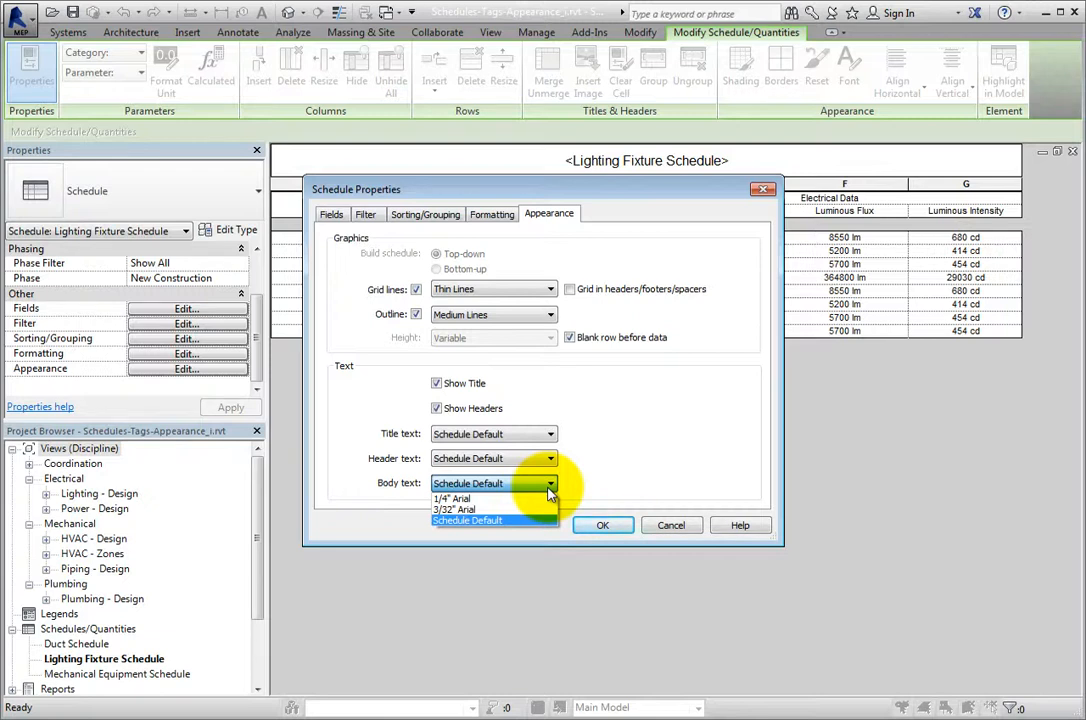
pyautogui.click(549, 487)
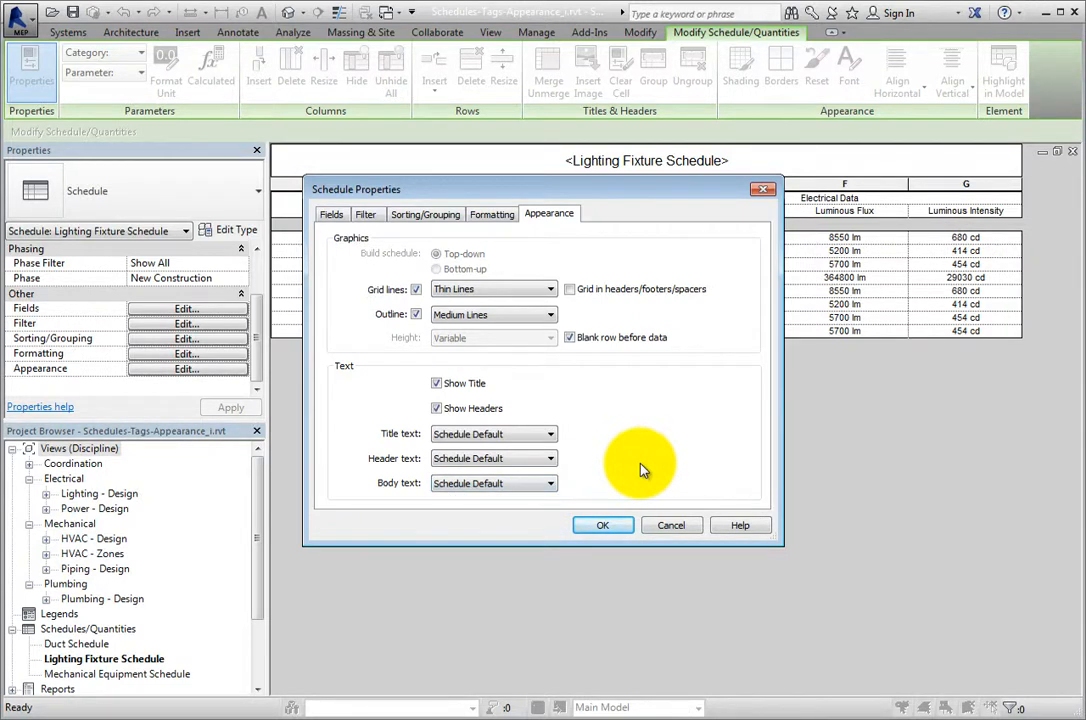
pyautogui.click(628, 530)
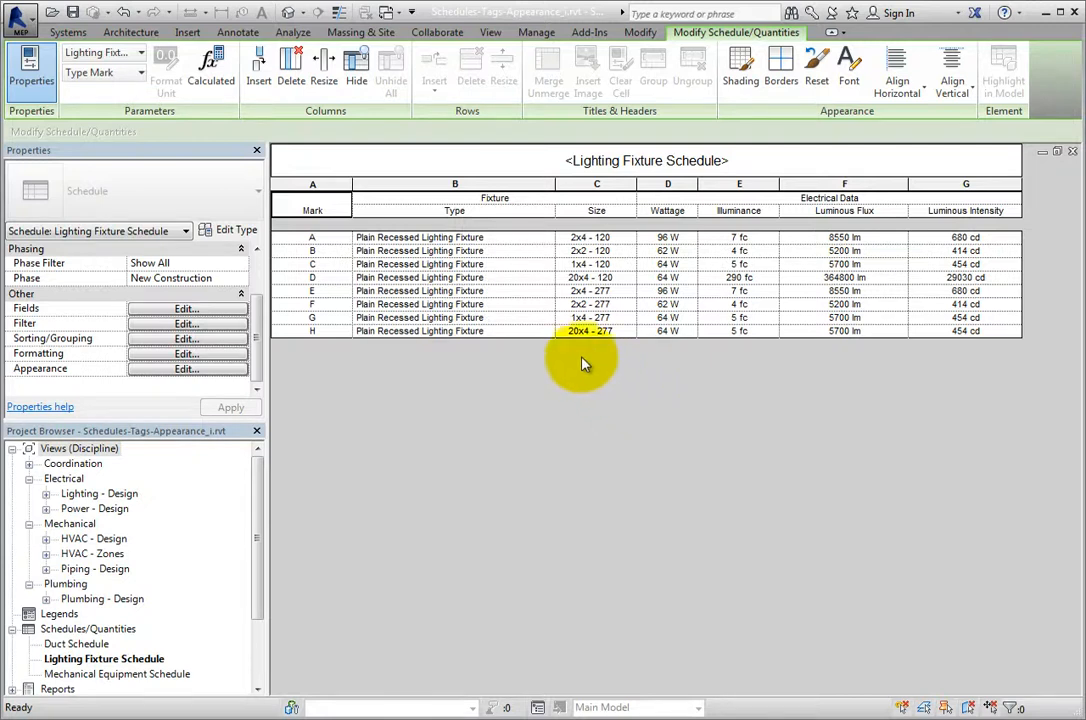
# Select the schedule title and individual Wattage and Size body cells to compare which appearance tools are available.
pyautogui.click(482, 164)
pyautogui.click(482, 164)
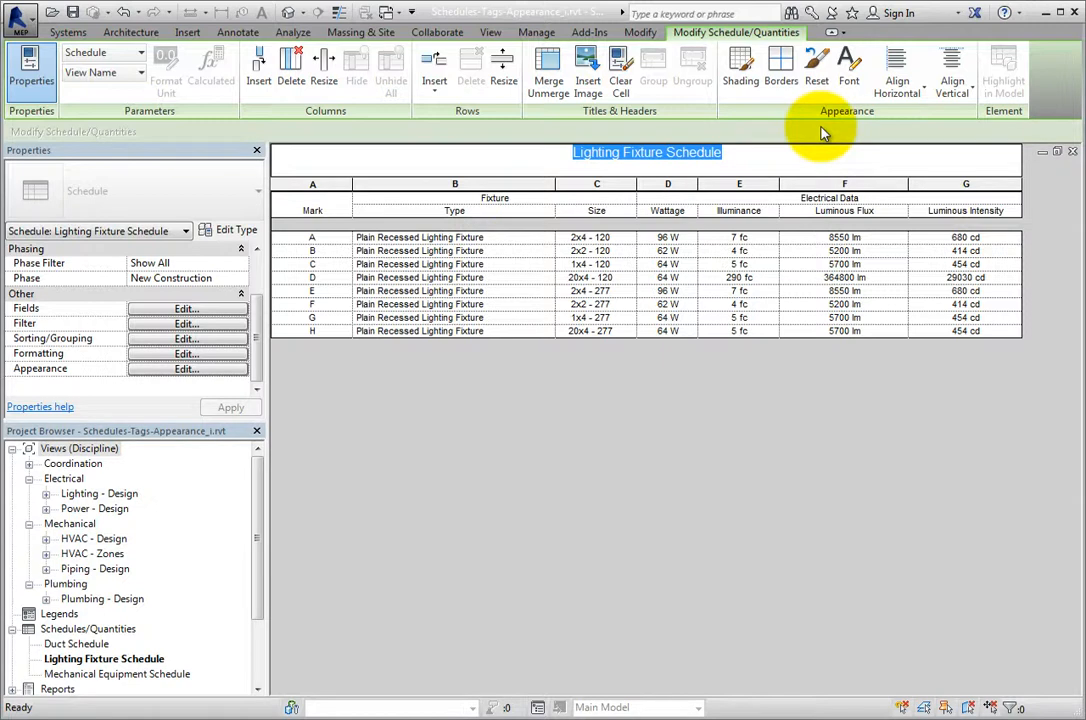
pyautogui.click(655, 252)
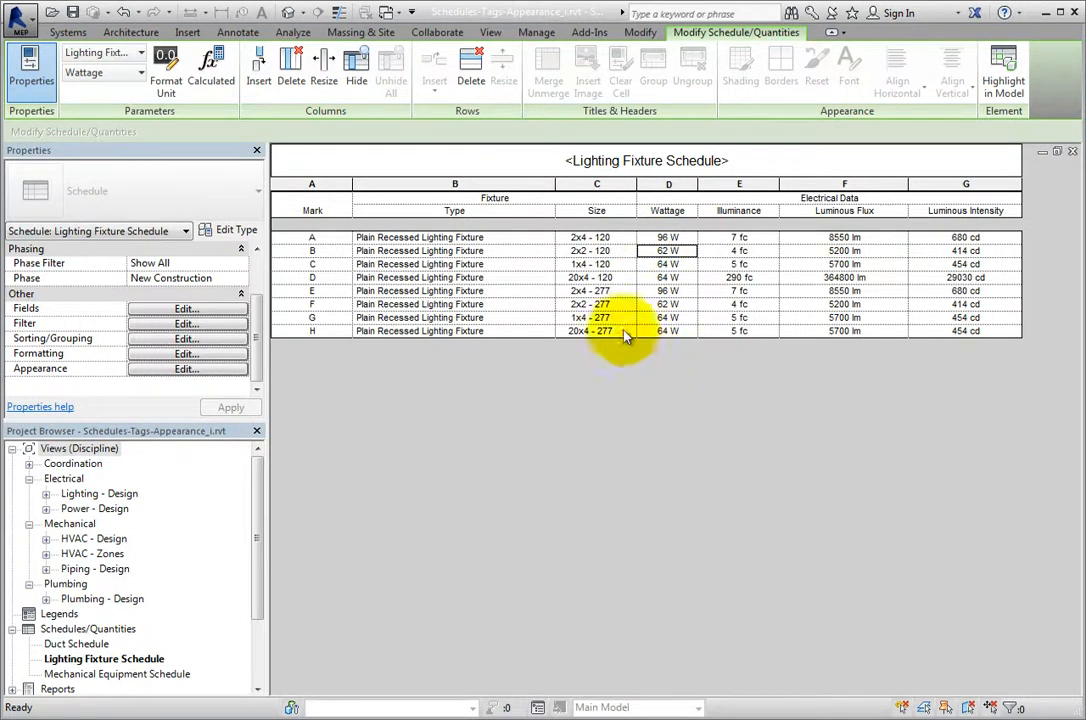
pyautogui.click(598, 278)
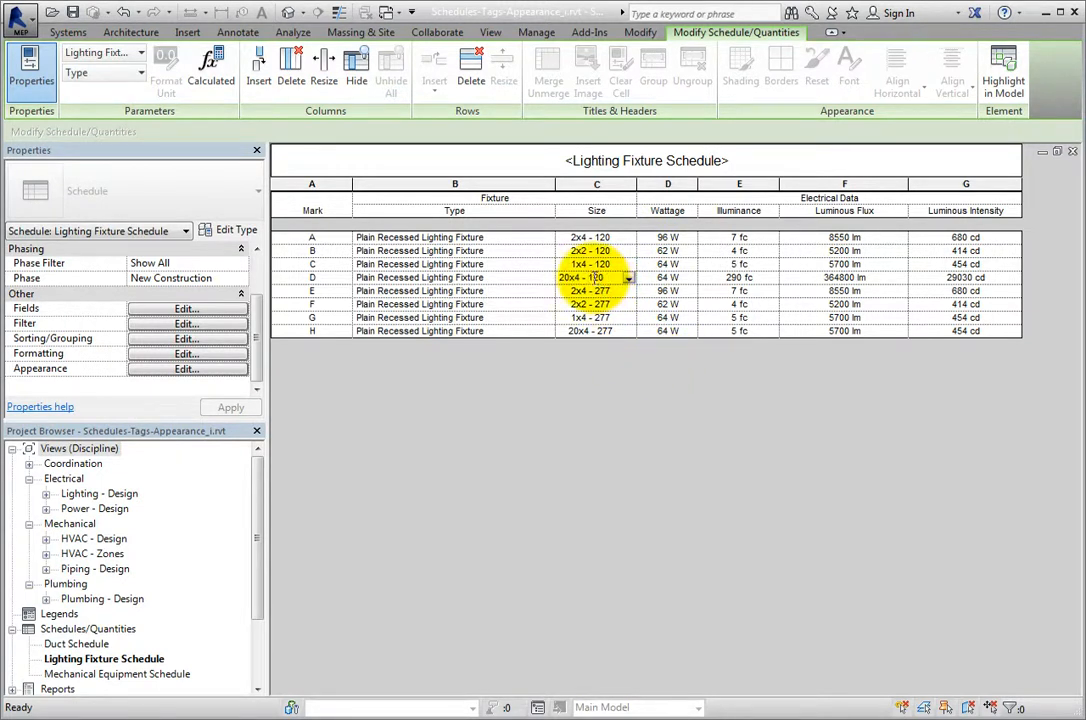
# Shade the background of the schedule's title cell green.
pyautogui.click(554, 164)
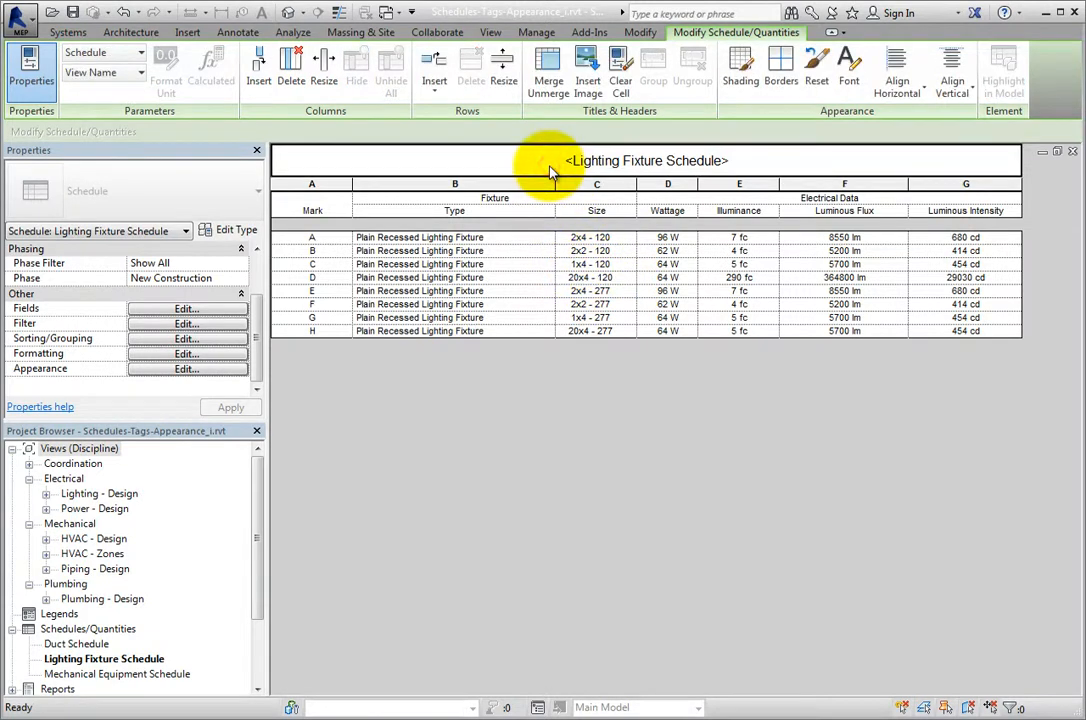
pyautogui.click(736, 96)
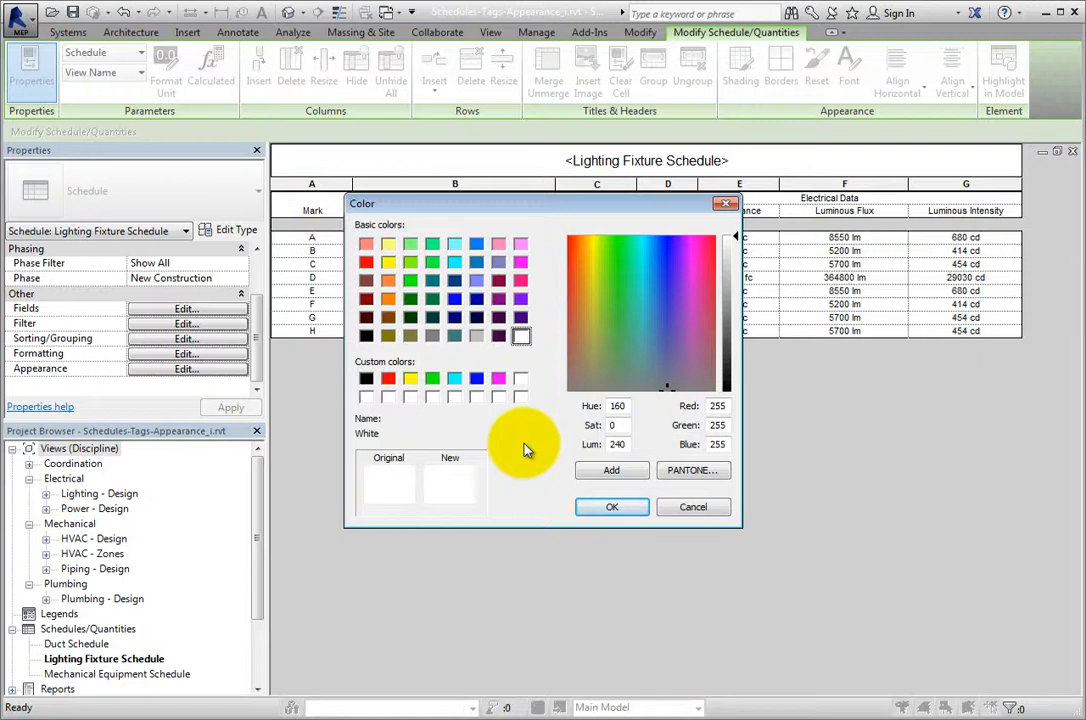
pyautogui.click(432, 378)
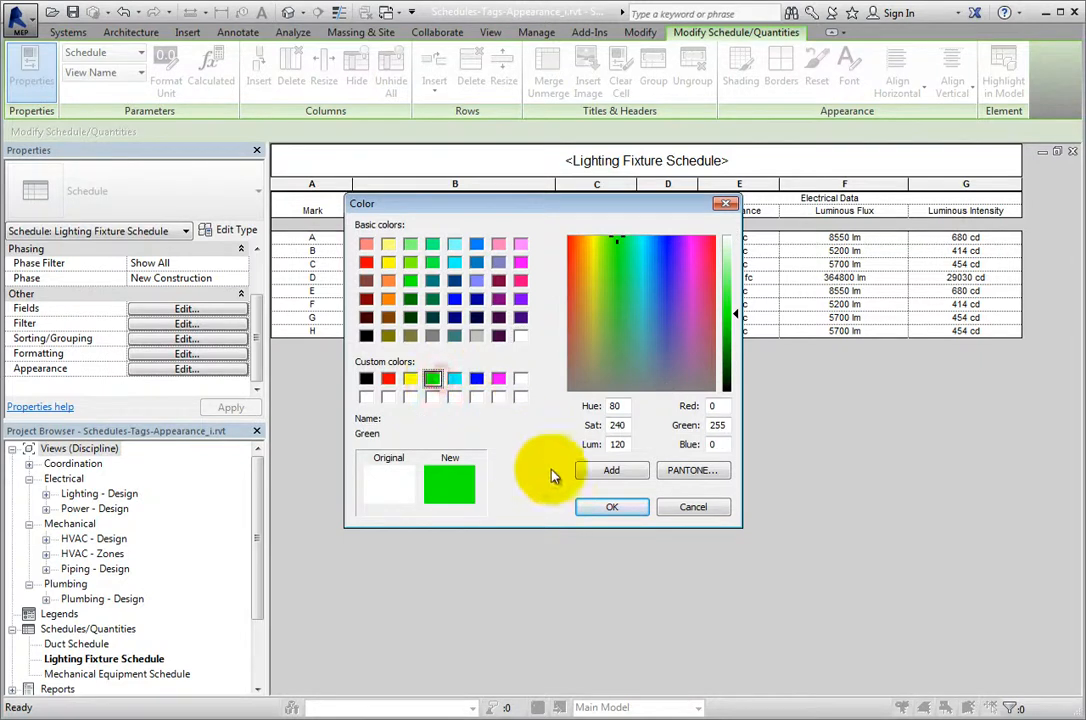
pyautogui.click(602, 507)
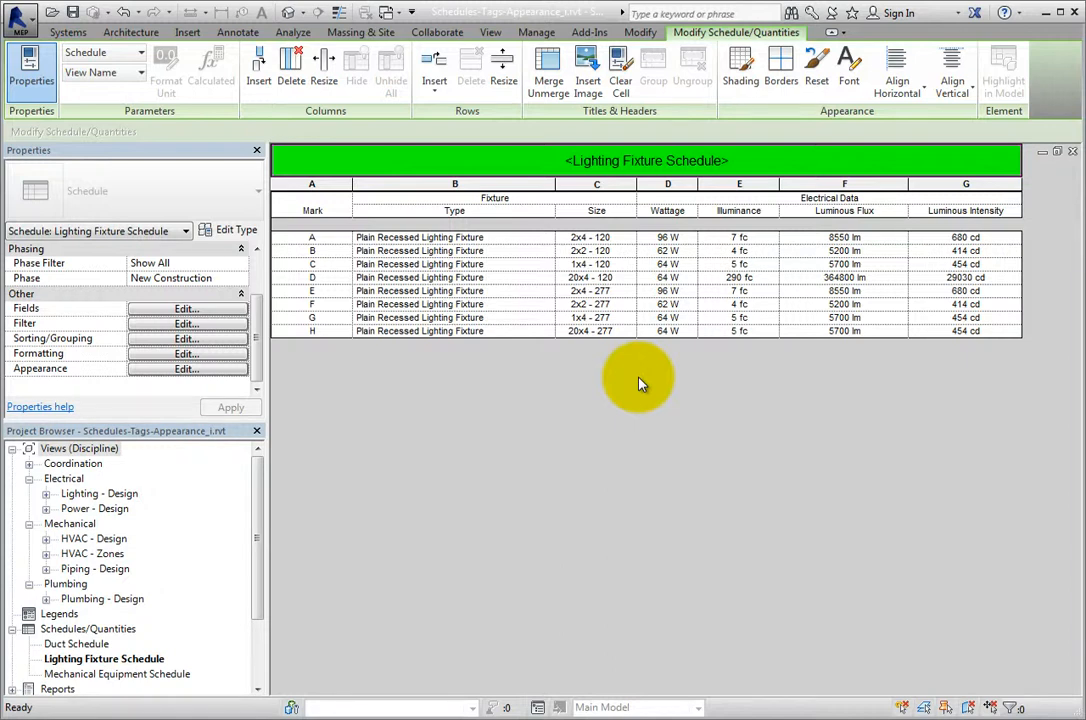
# Select whole columns and ranges of body cells in turn to examine which formatting tools apply to each selection.
pyautogui.click(341, 190)
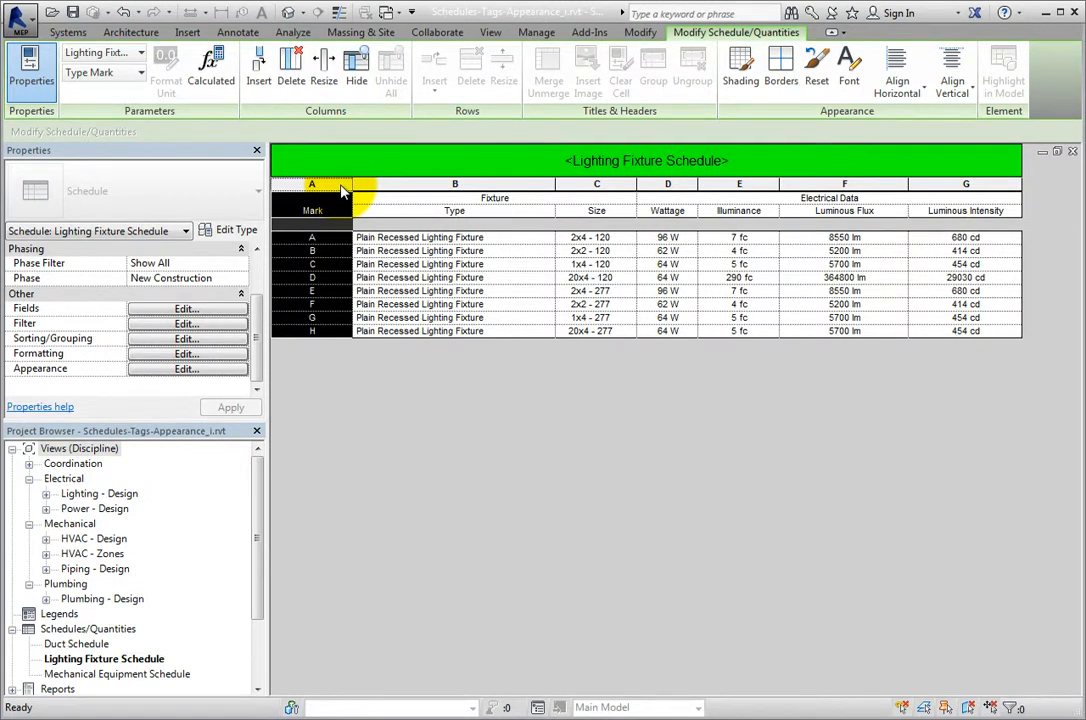
pyautogui.moveTo(500, 186); pyautogui.dragTo(735, 190)
pyautogui.moveTo(335, 188); pyautogui.dragTo(596, 204)
pyautogui.click(439, 184)
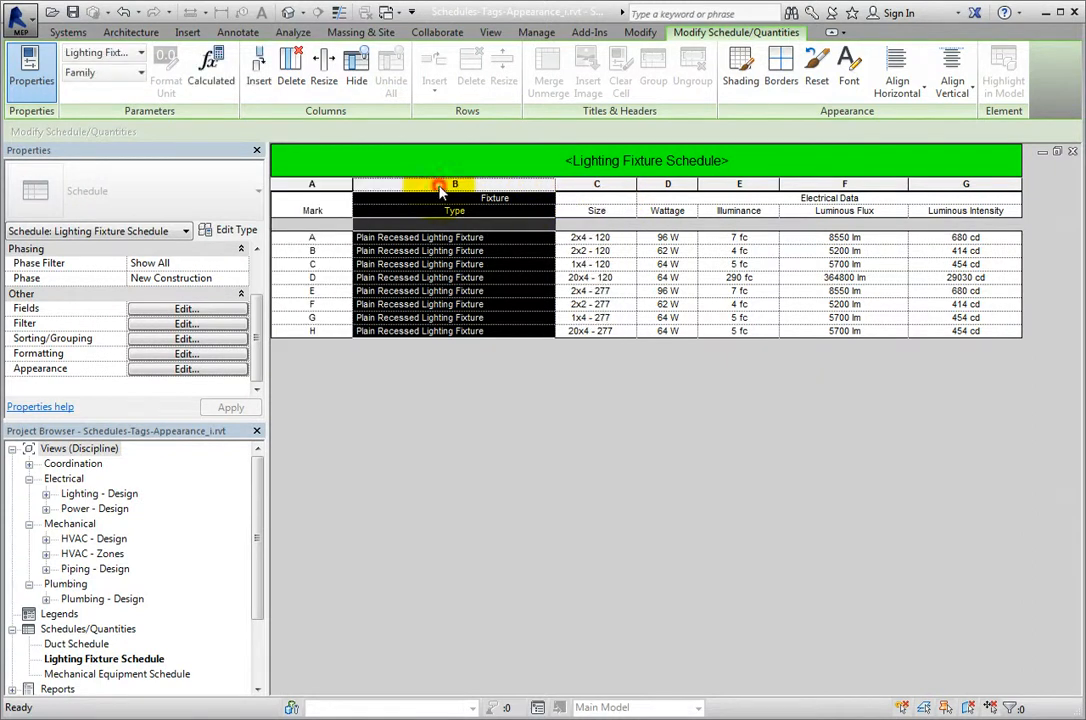
pyautogui.click(597, 184)
pyautogui.click(658, 184)
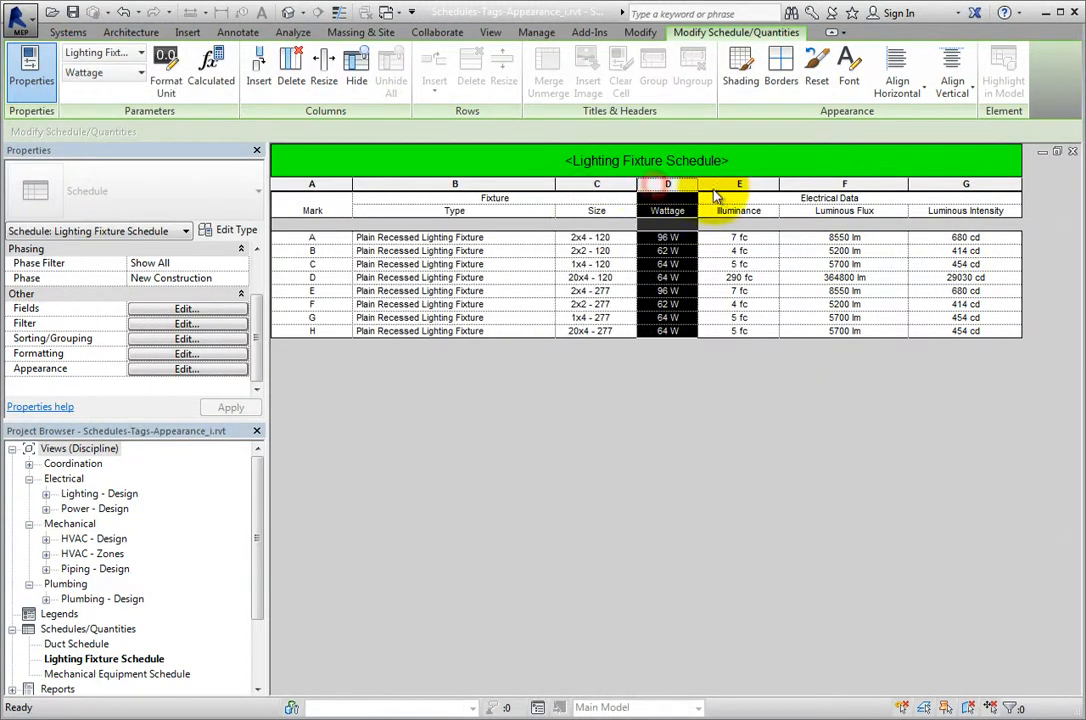
pyautogui.click(722, 186)
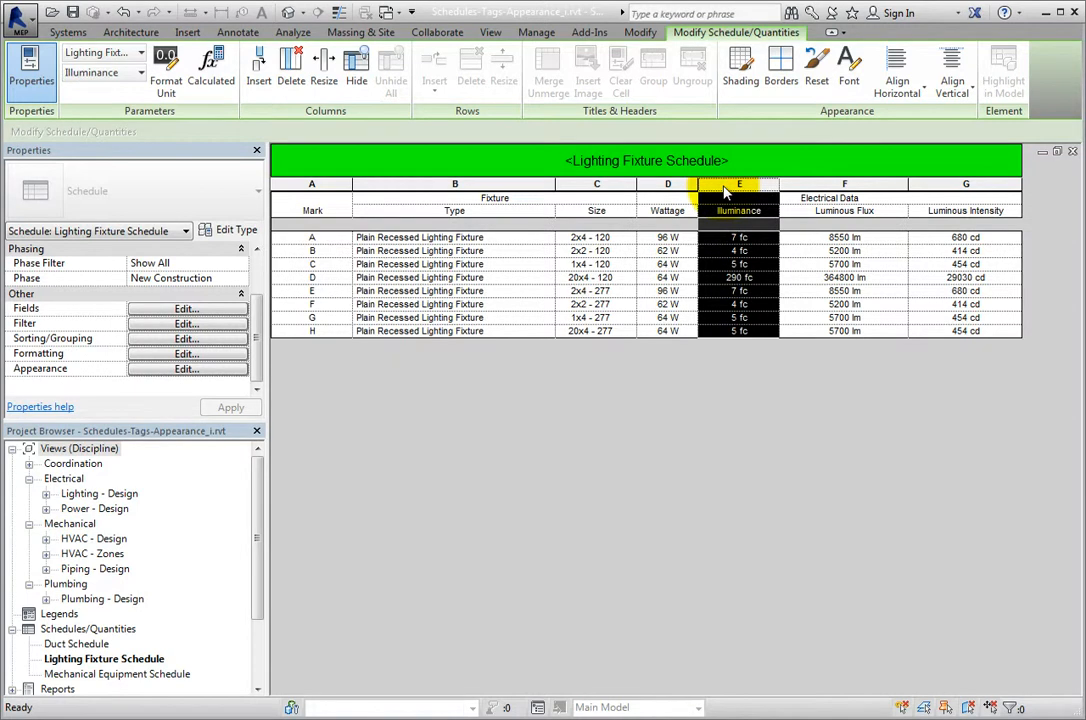
pyautogui.click(935, 187)
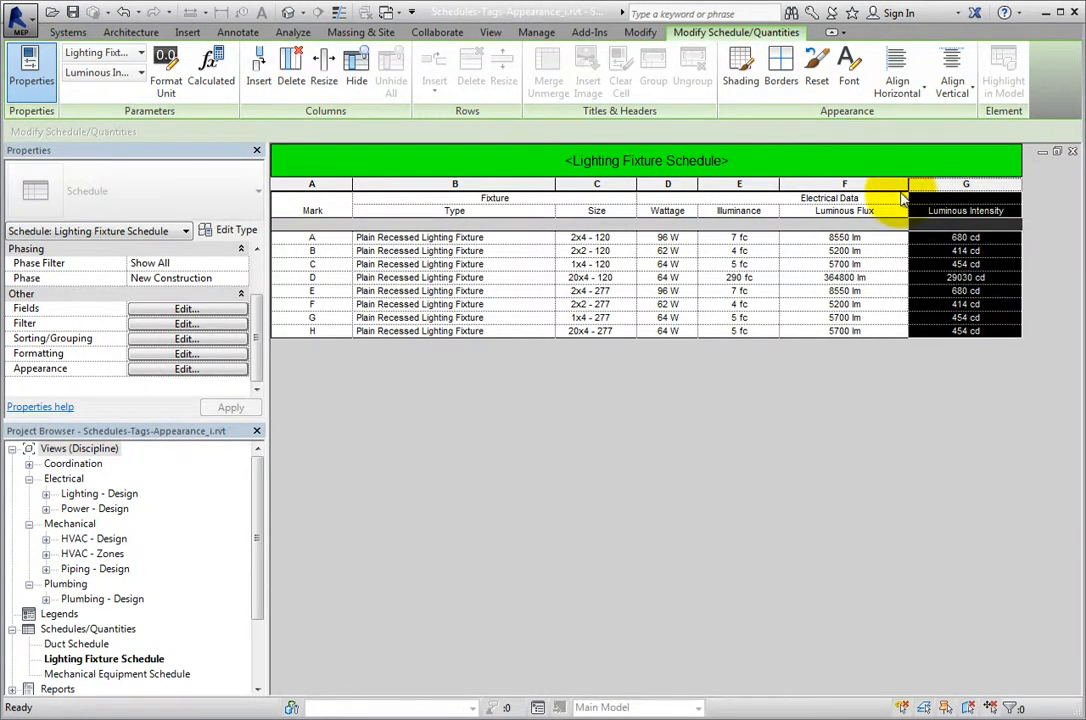
pyautogui.moveTo(808, 237); pyautogui.dragTo(720, 334)
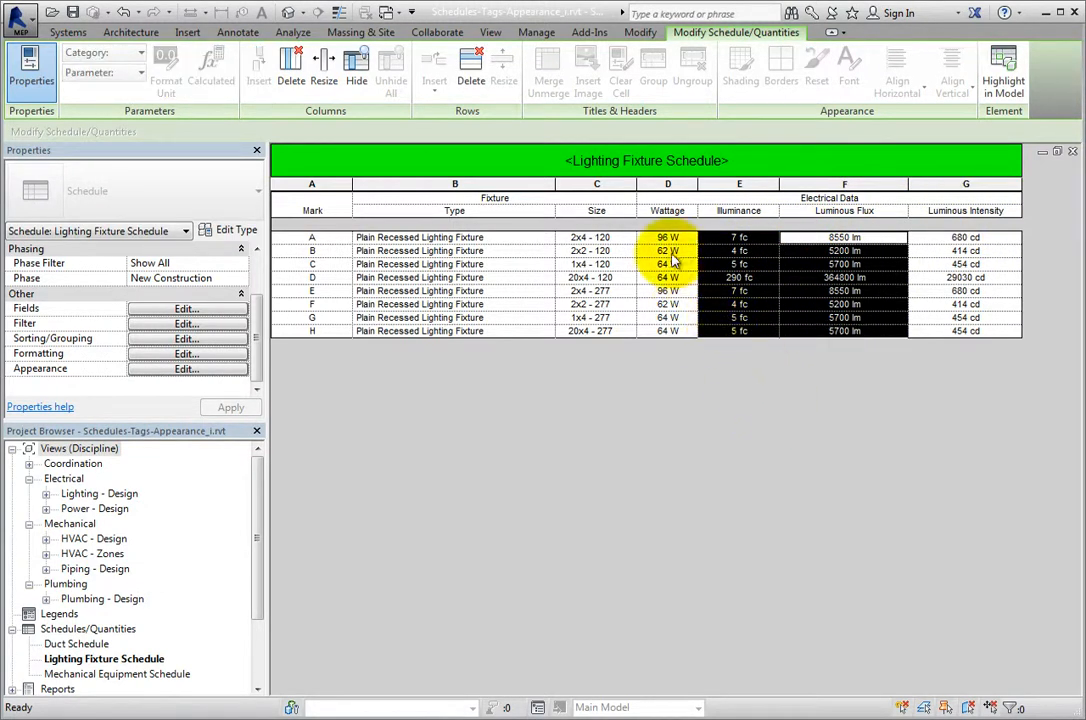
pyautogui.moveTo(668, 243); pyautogui.dragTo(615, 302)
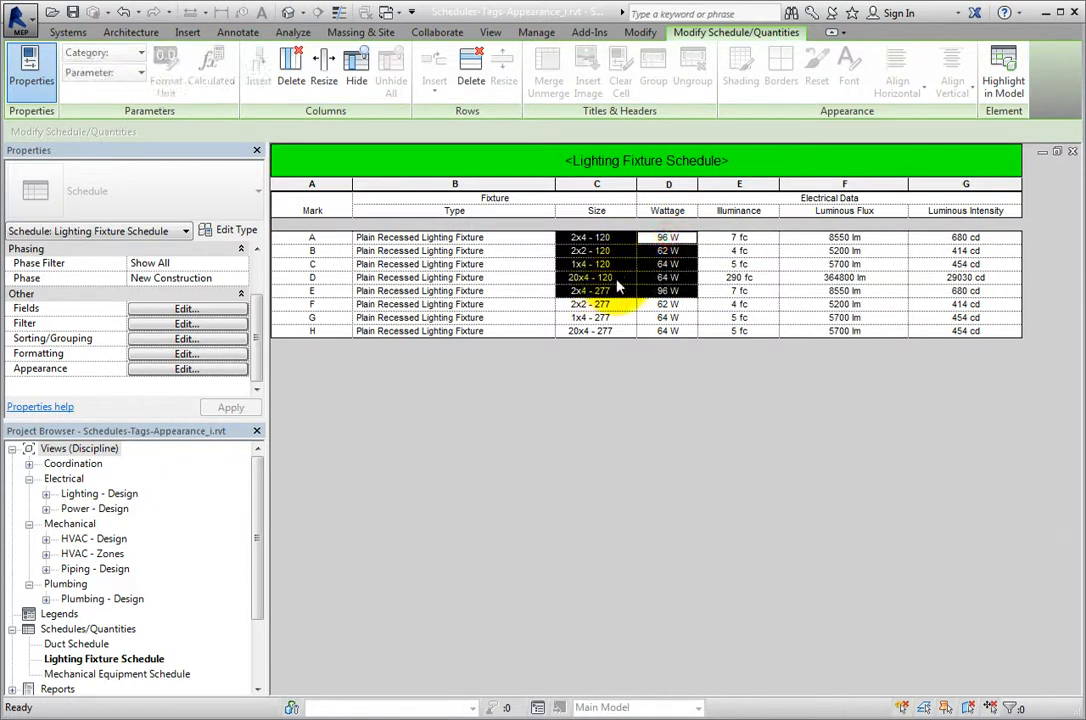
pyautogui.click(669, 186)
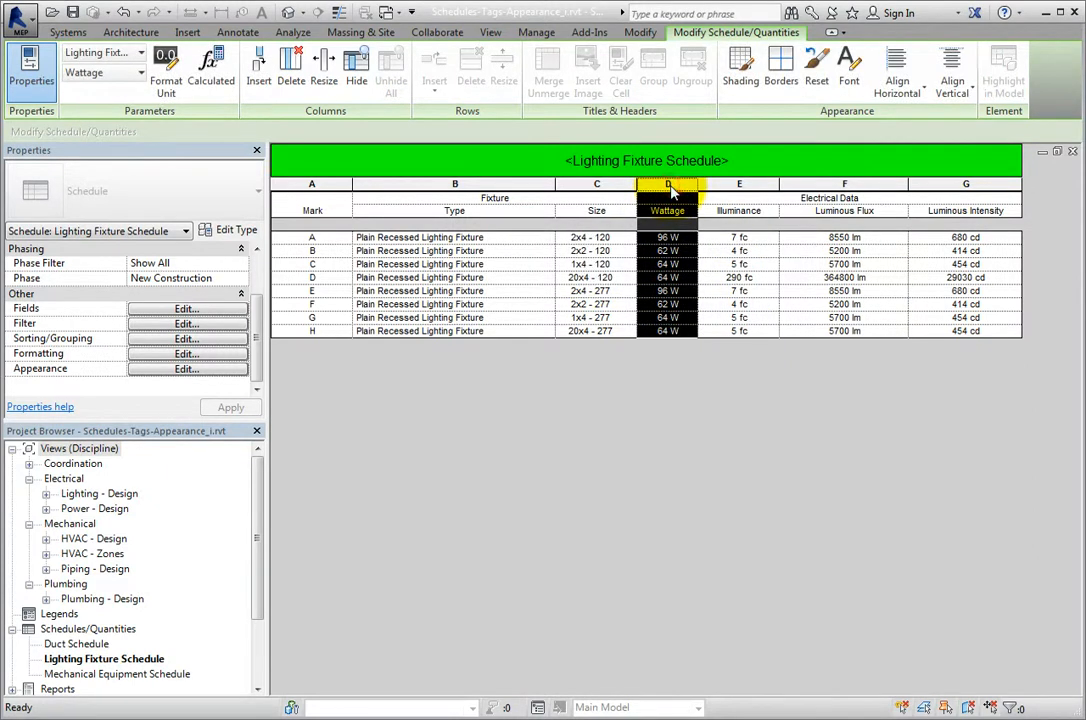
# Edit the borders of the Mark column to switch off the horizontal line between its cells.
pyautogui.click(338, 187)
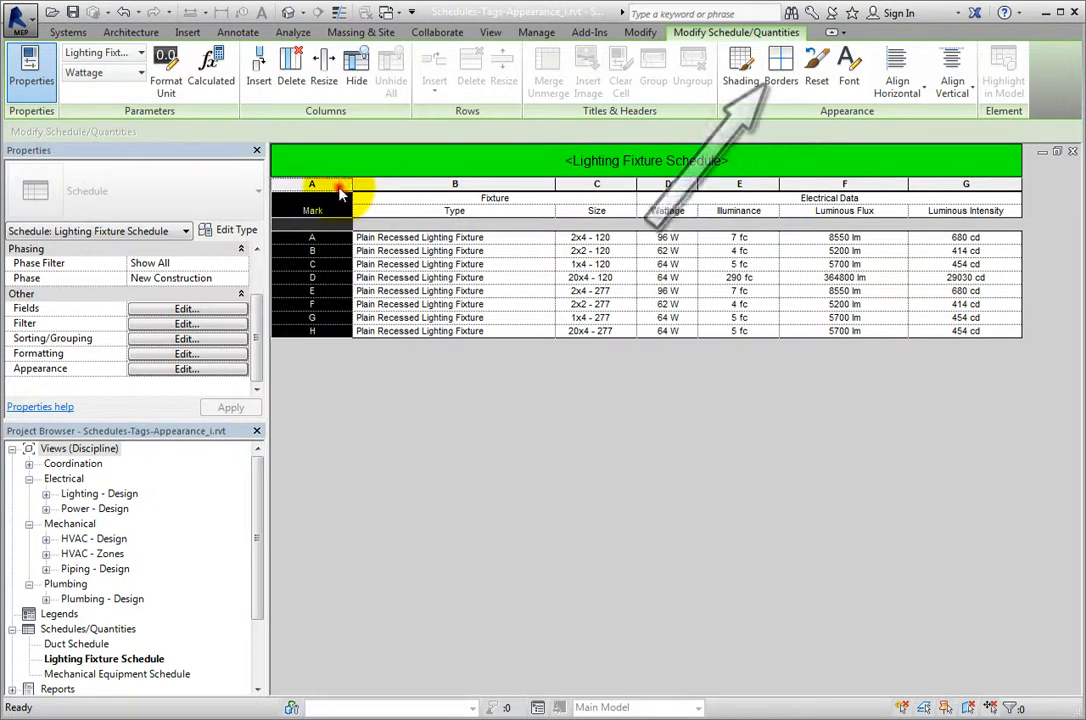
pyautogui.click(778, 93)
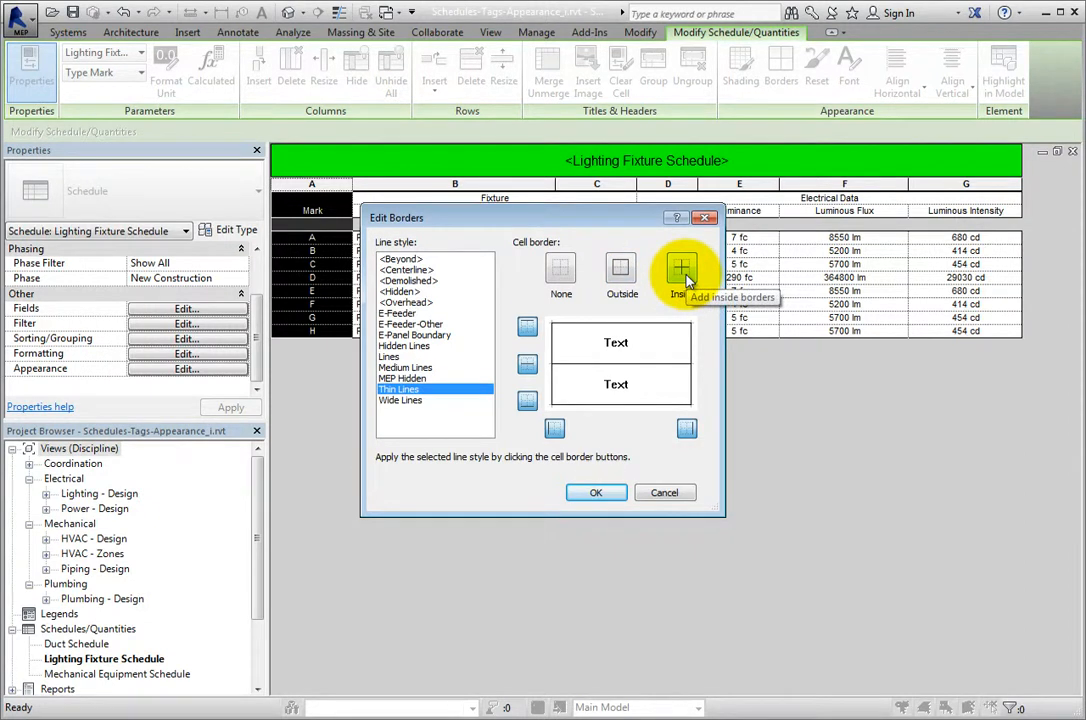
pyautogui.click(528, 366)
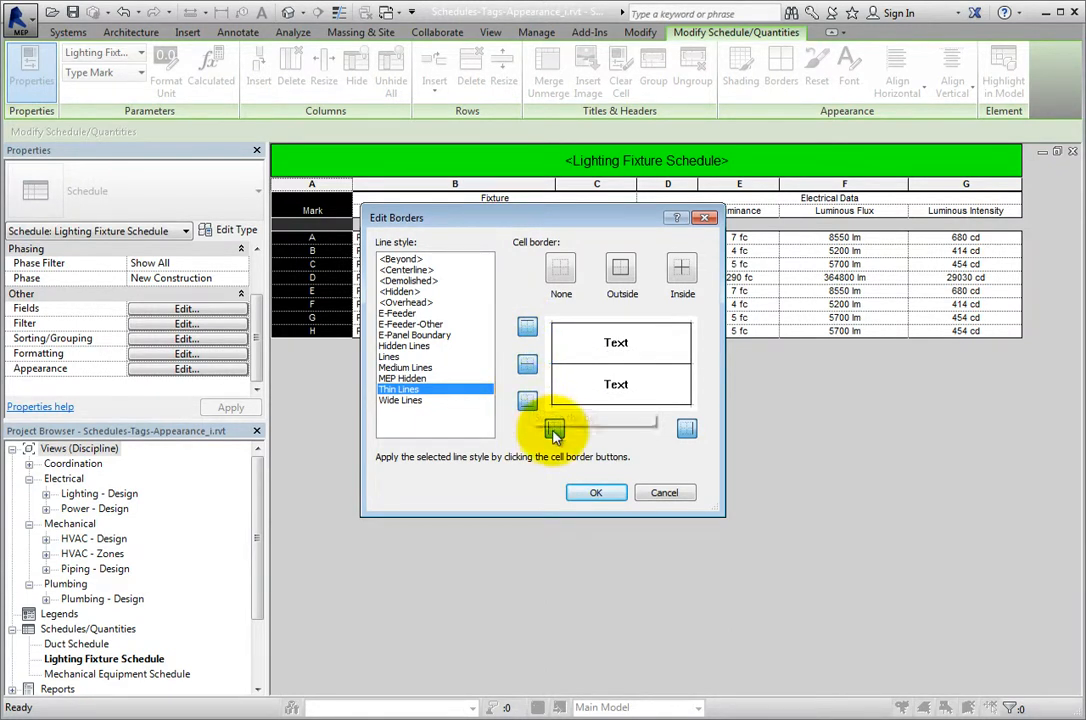
pyautogui.click(686, 429)
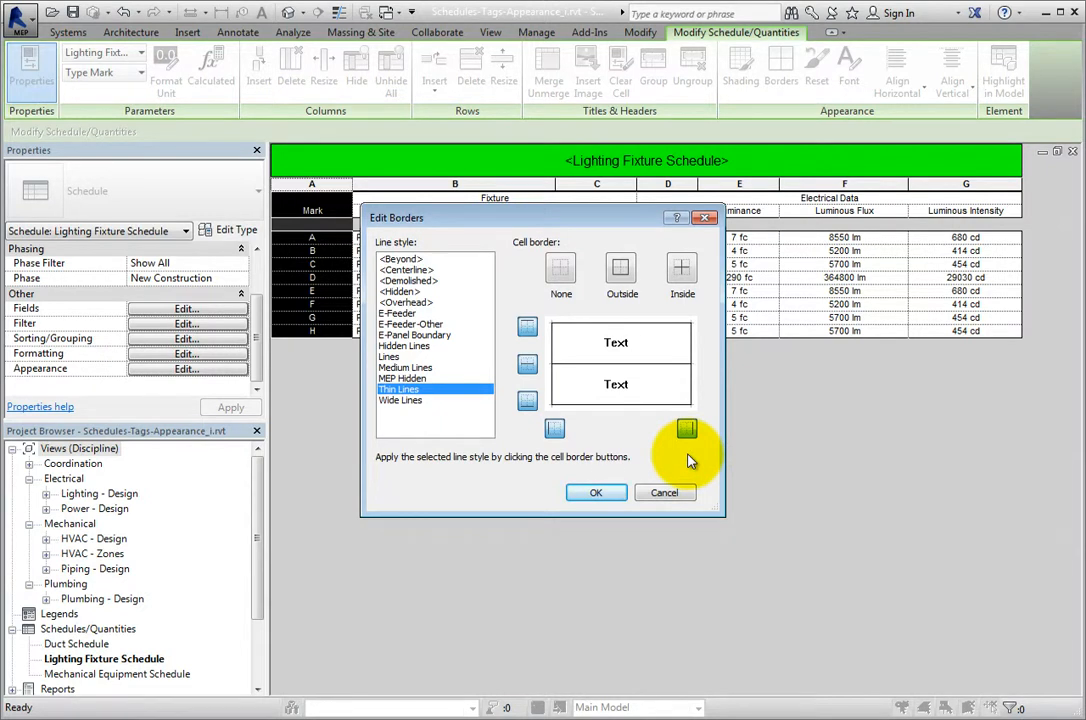
pyautogui.click(528, 366)
pyautogui.click(598, 493)
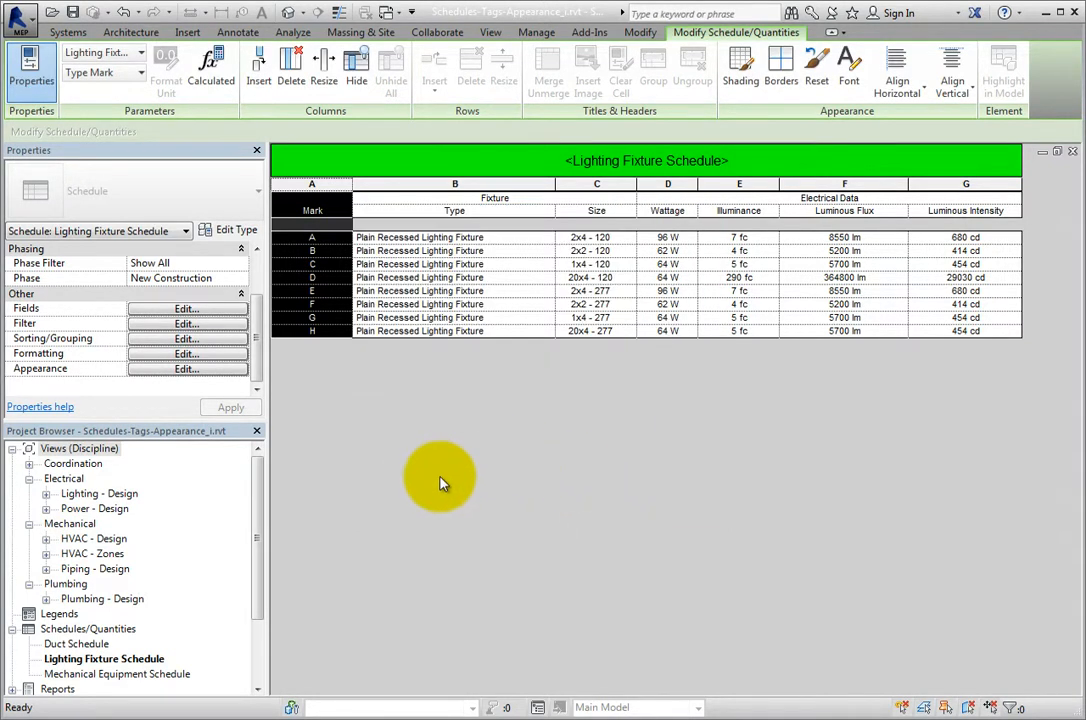
# Open the sheet MEP-100 - Schedules and inspect the lighting fixture schedule's formatting on it.
pyautogui.click(257, 513)
pyautogui.moveTo(257, 513); pyautogui.dragTo(250, 574)
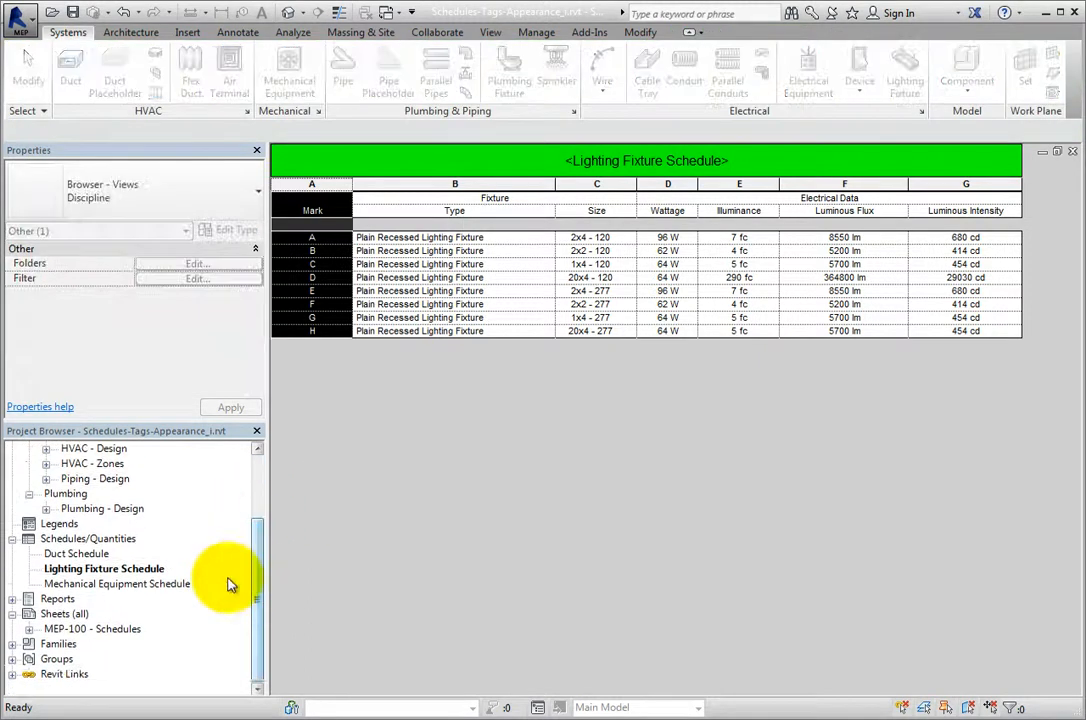
pyautogui.click(132, 630)
pyautogui.doubleClick(132, 630)
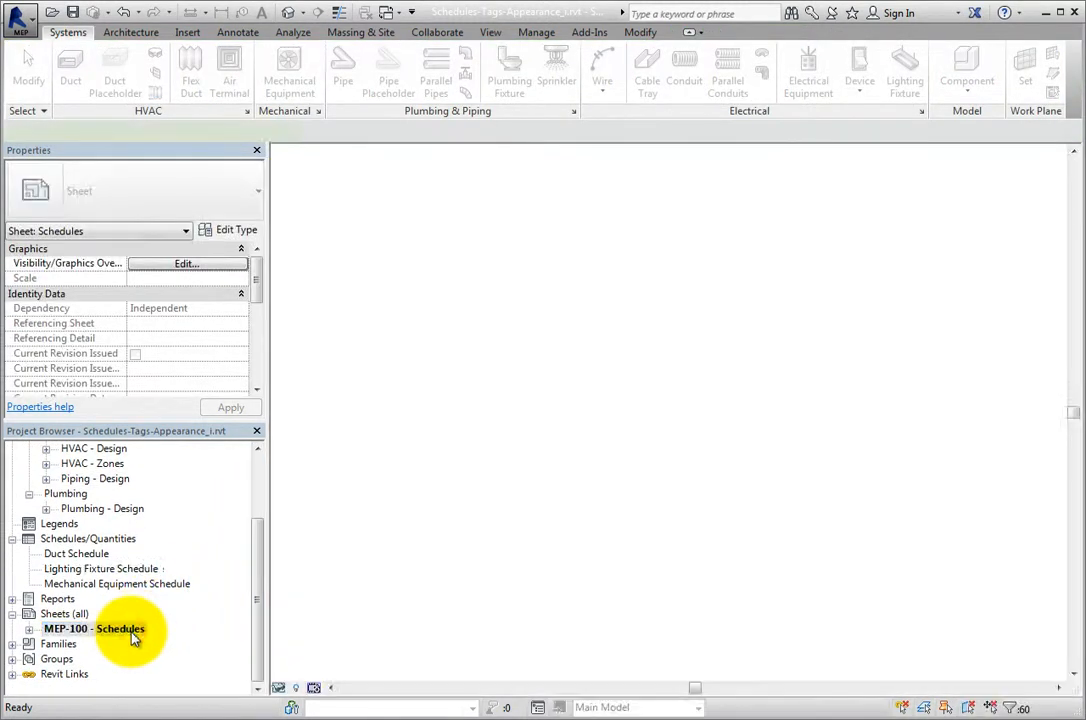
pyautogui.scroll(5, 388, 213)
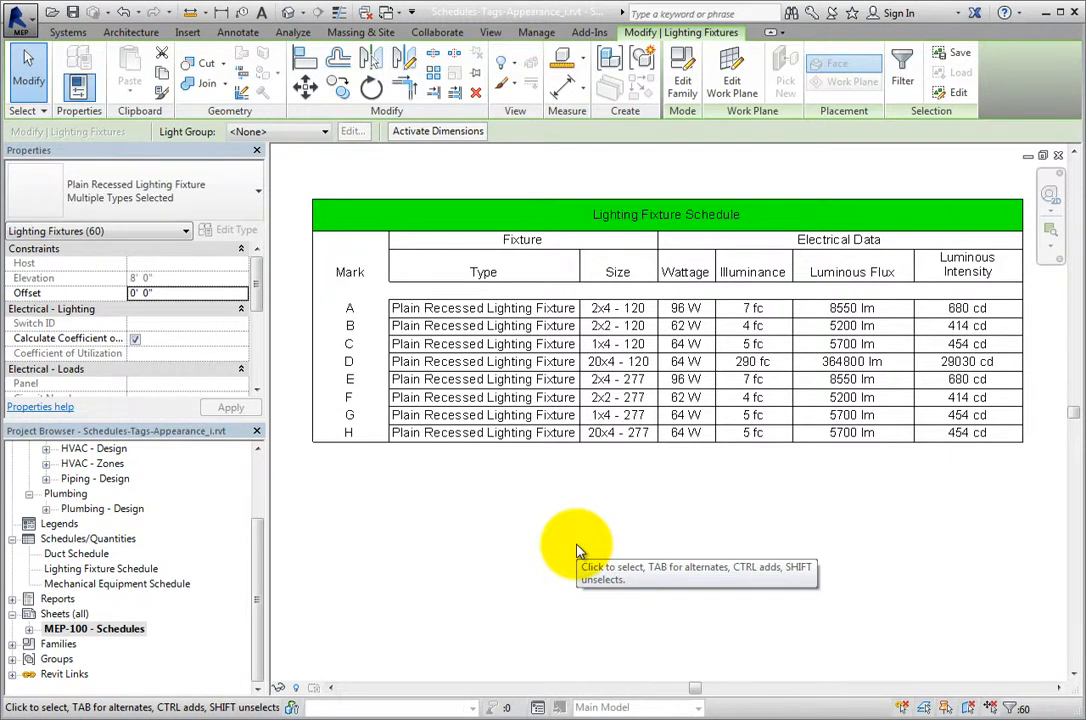
# Return to the Lighting Fixture Schedule view and reset the formatting of the Mark column.
pyautogui.click(388, 14)
pyautogui.click(410, 33)
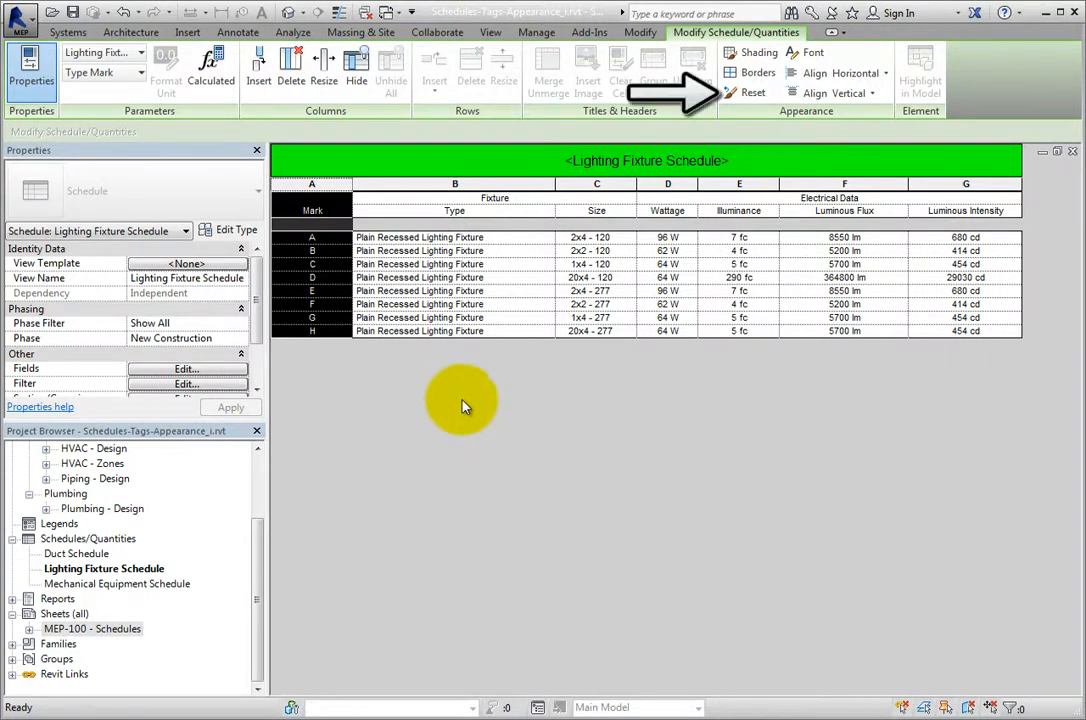
pyautogui.click(744, 96)
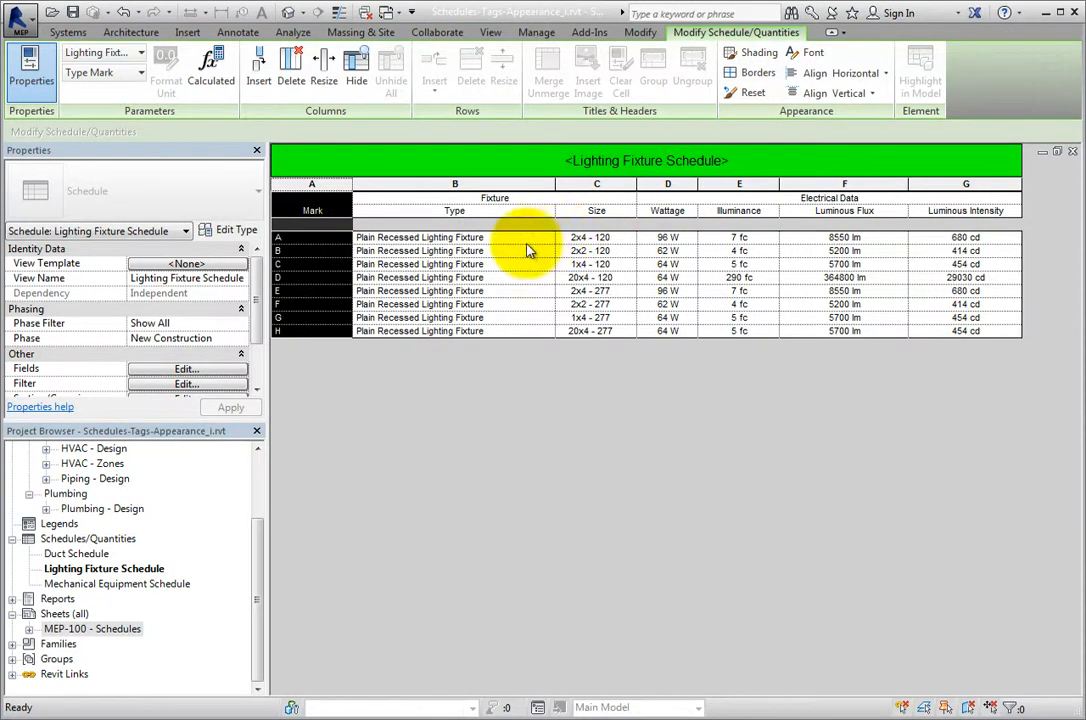
pyautogui.click(545, 166)
pyautogui.click(545, 166)
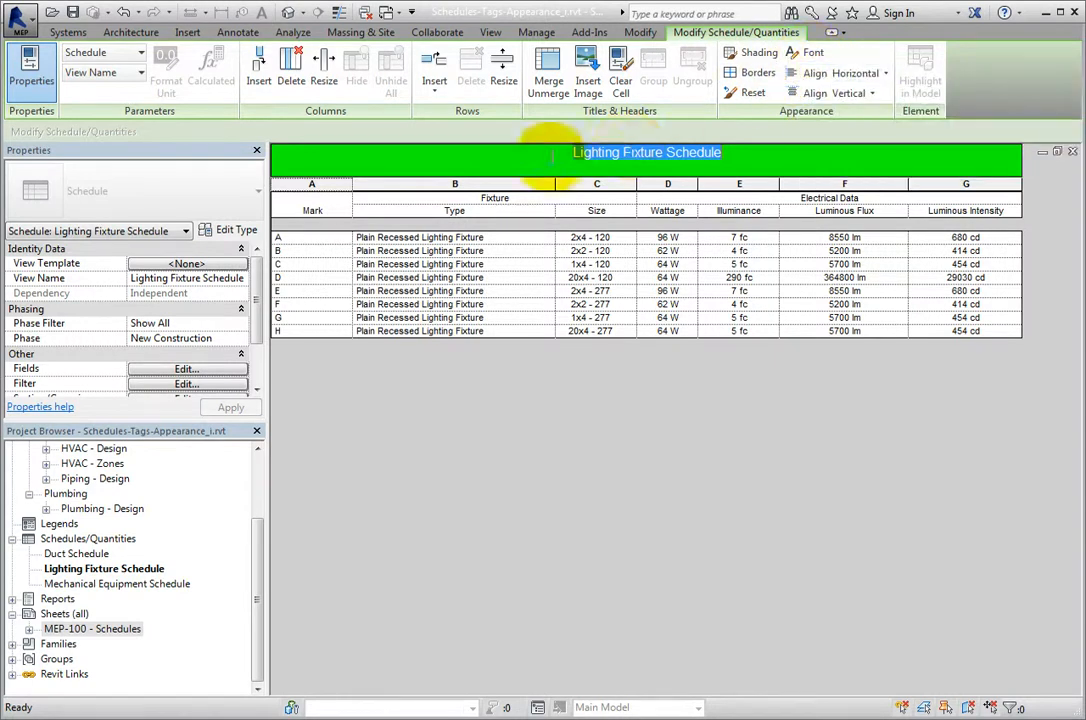
pyautogui.click(340, 209)
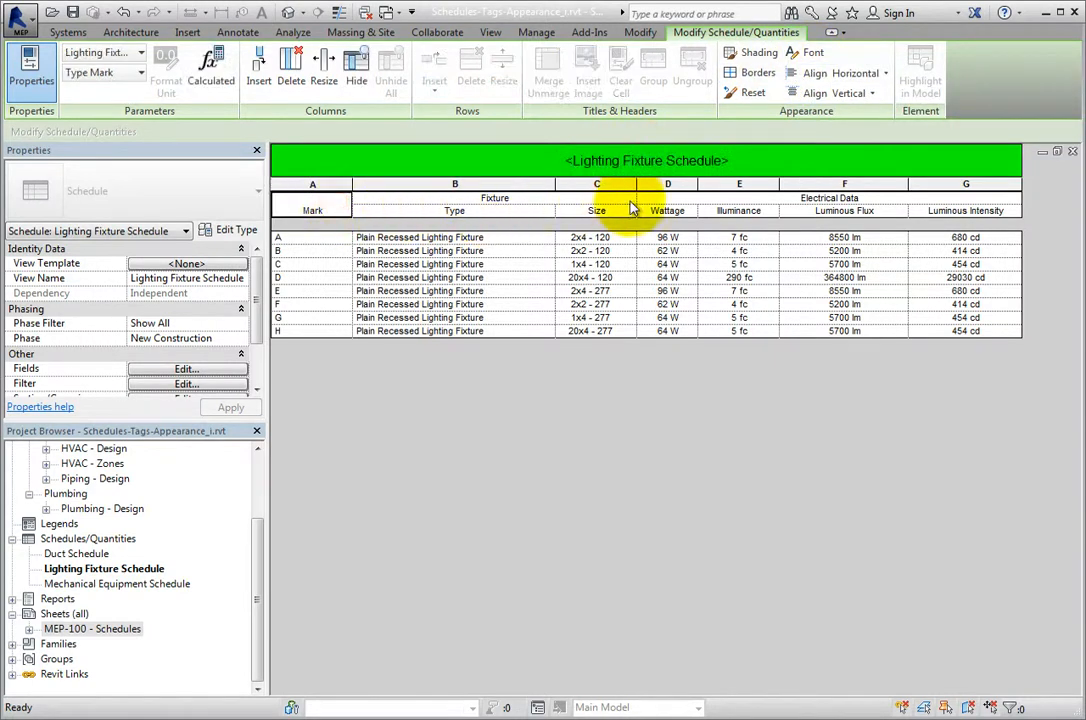
# Select the column headers from Luminous Intensity to Mark and change their font to Arial Black.
pyautogui.moveTo(916, 212)
pyautogui.mouseDown()
pyautogui.moveTo(549, 232)
pyautogui.moveTo(325, 206)
pyautogui.mouseUp()
pyautogui.click(803, 55)
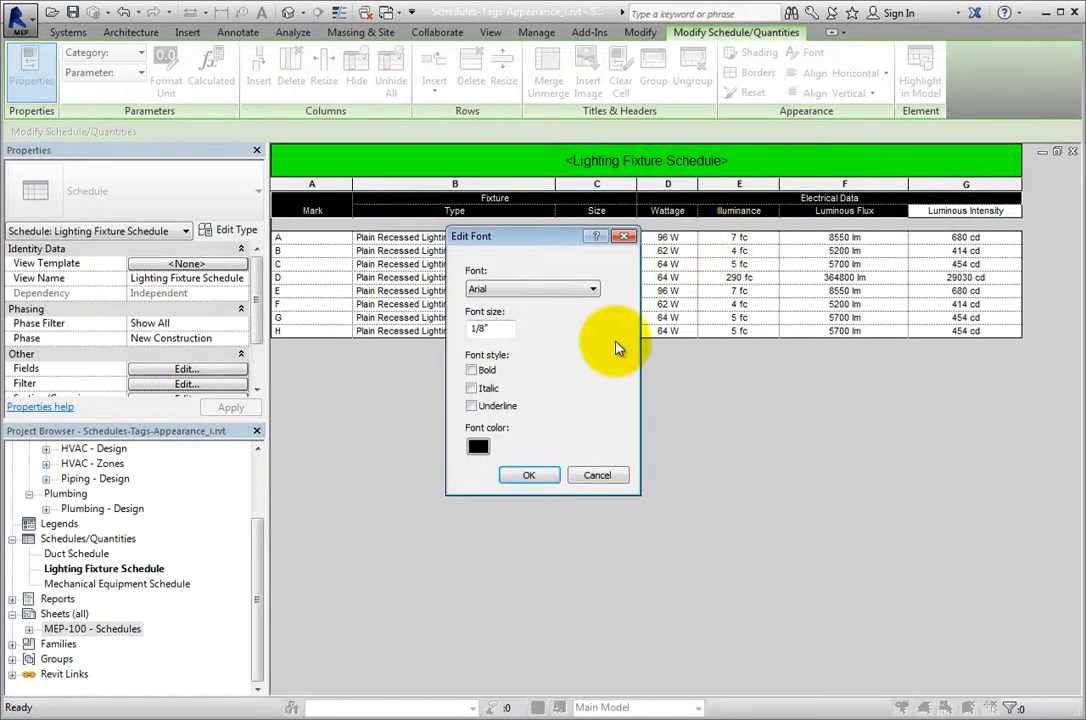
pyautogui.click(591, 289)
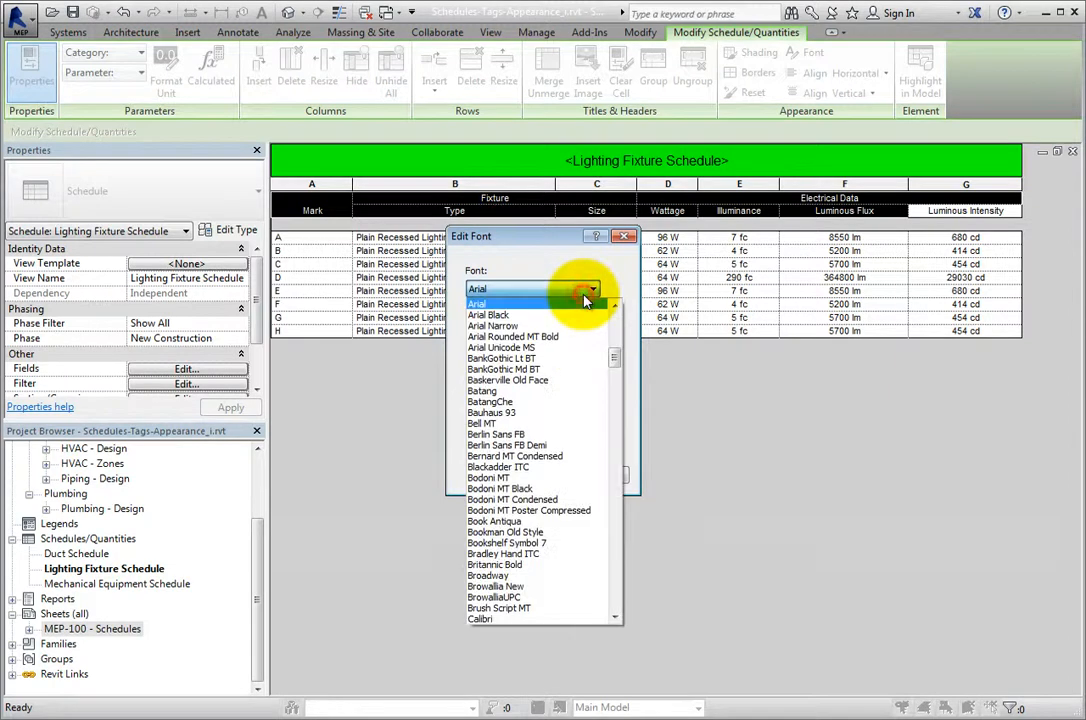
pyautogui.click(587, 301)
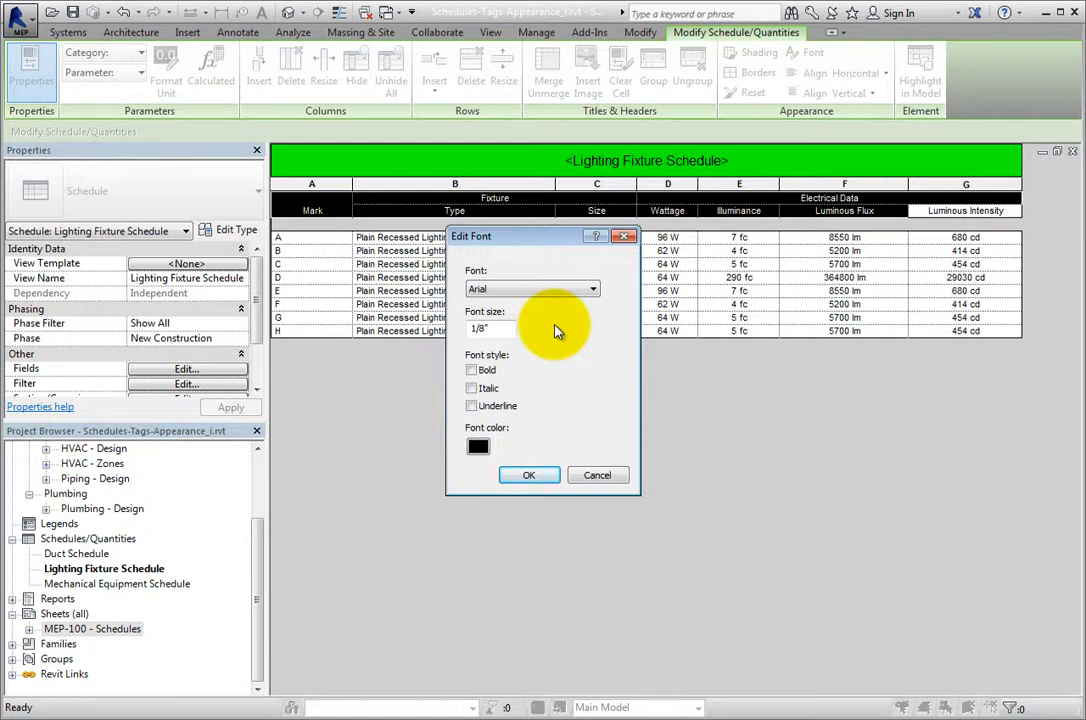
pyautogui.click(592, 289)
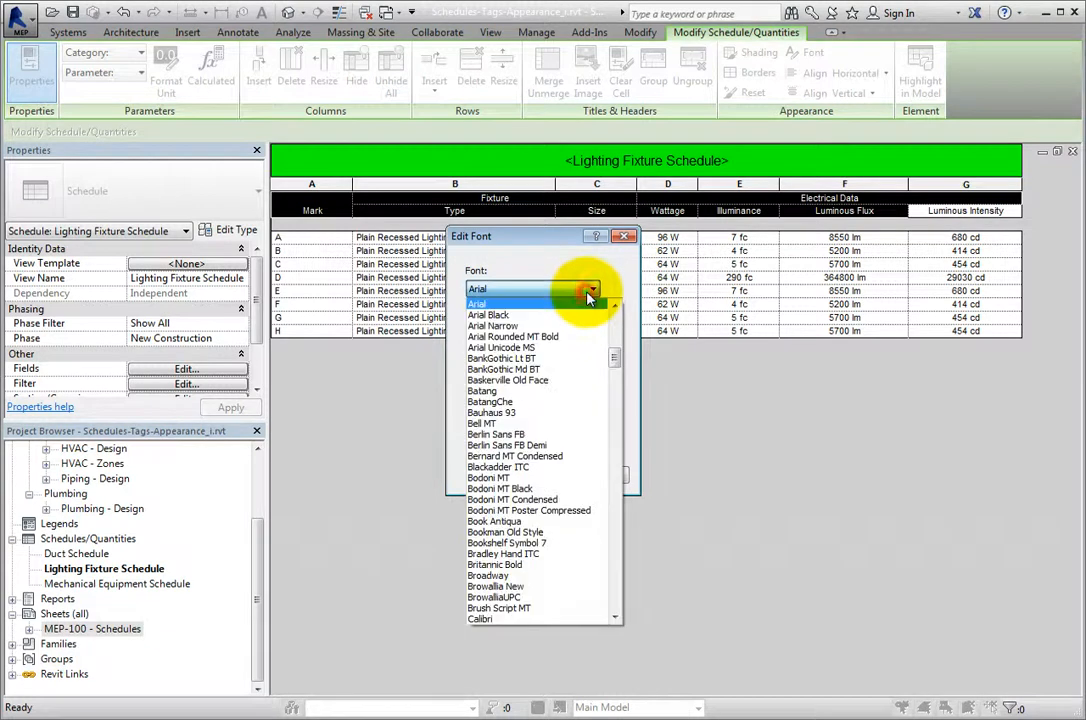
pyautogui.click(583, 315)
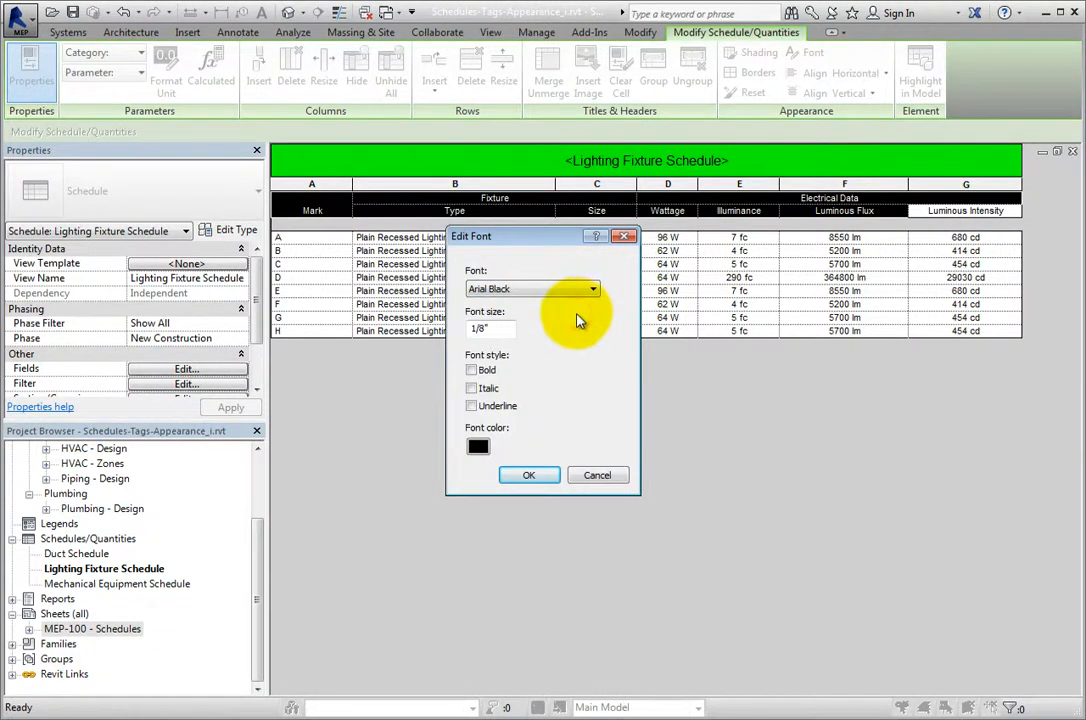
# Set the selected headers' font size to 1/4", make them bold and apply the font settings.
pyautogui.doubleClick(487, 331)
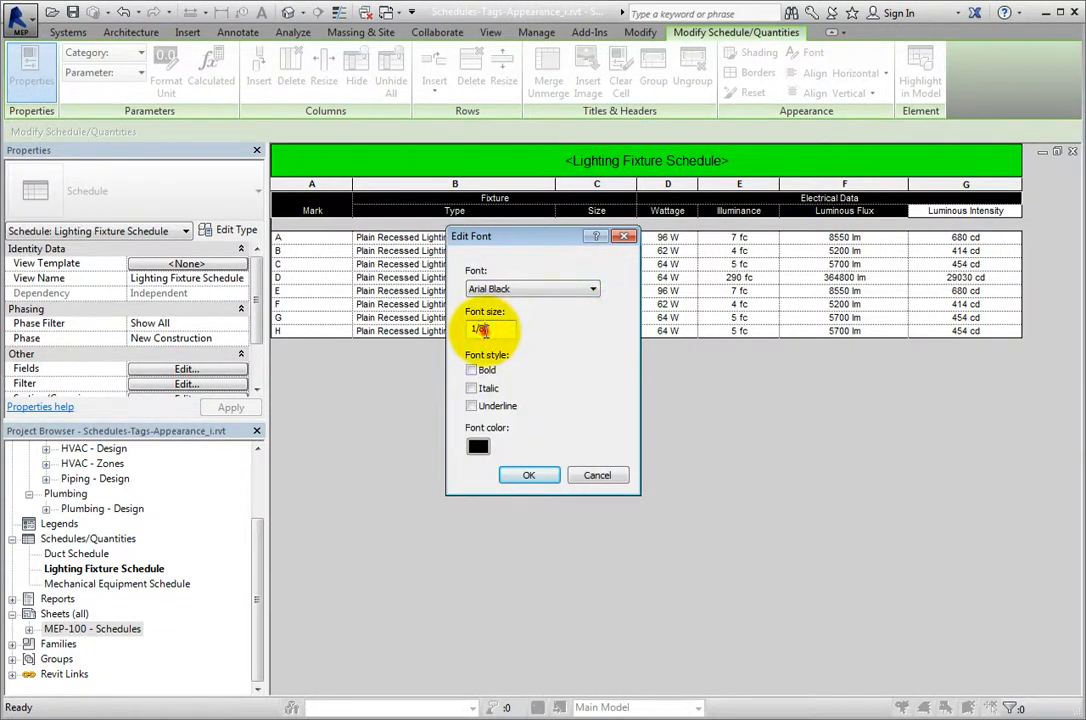
pyautogui.write('1/4"')
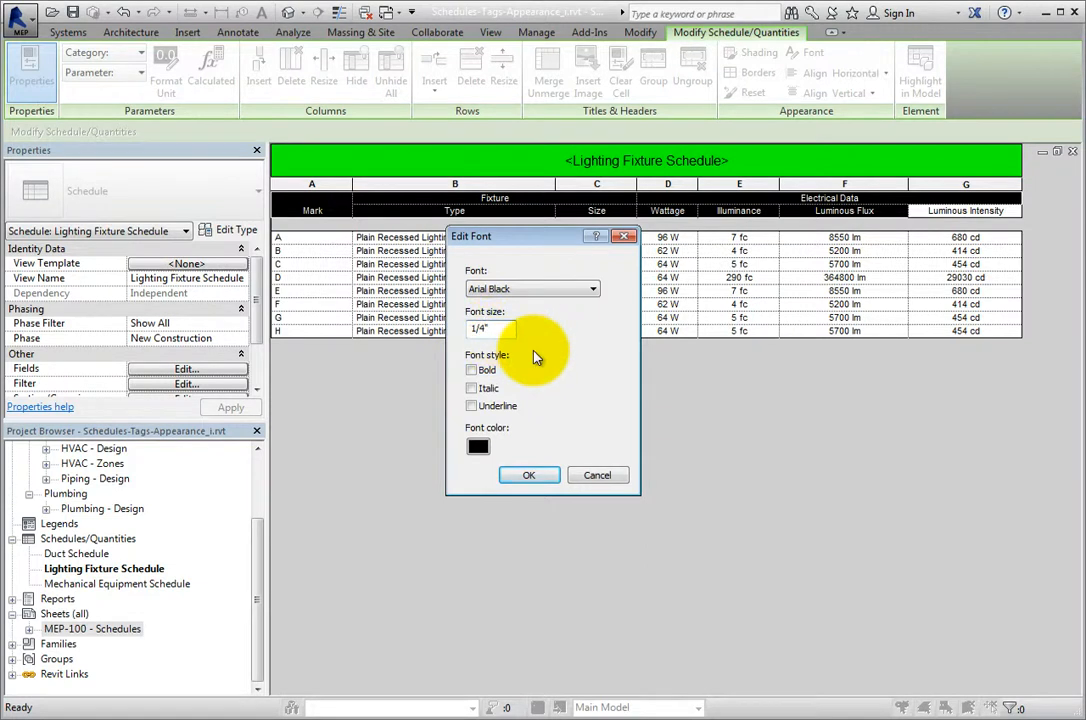
pyautogui.click(473, 370)
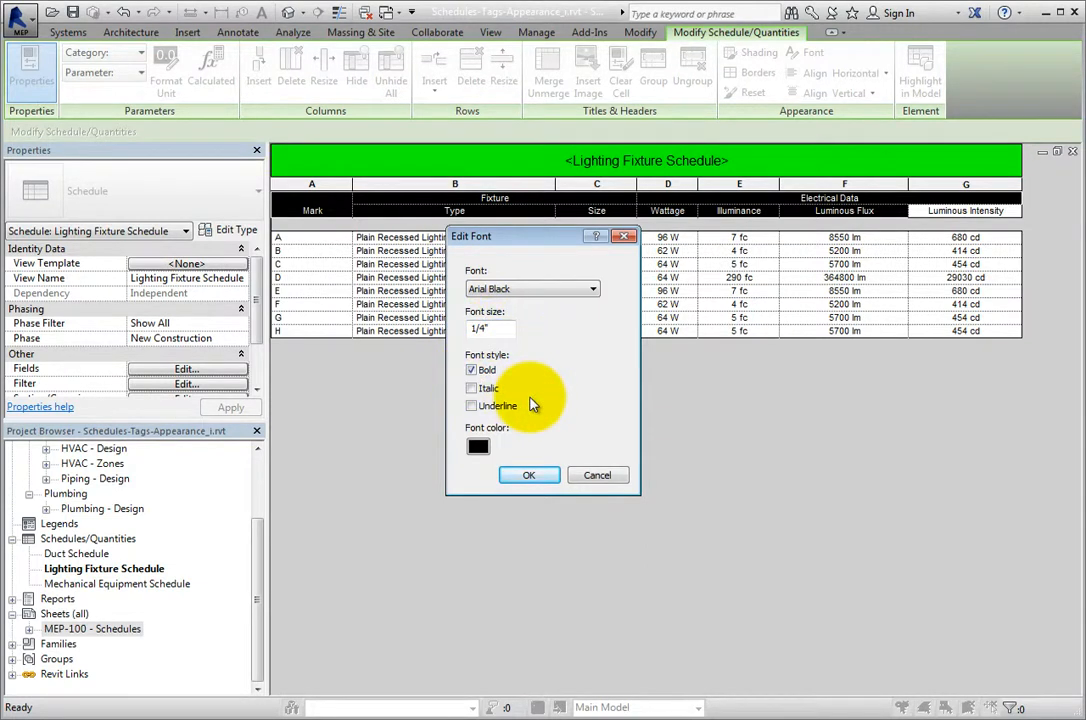
pyautogui.click(533, 477)
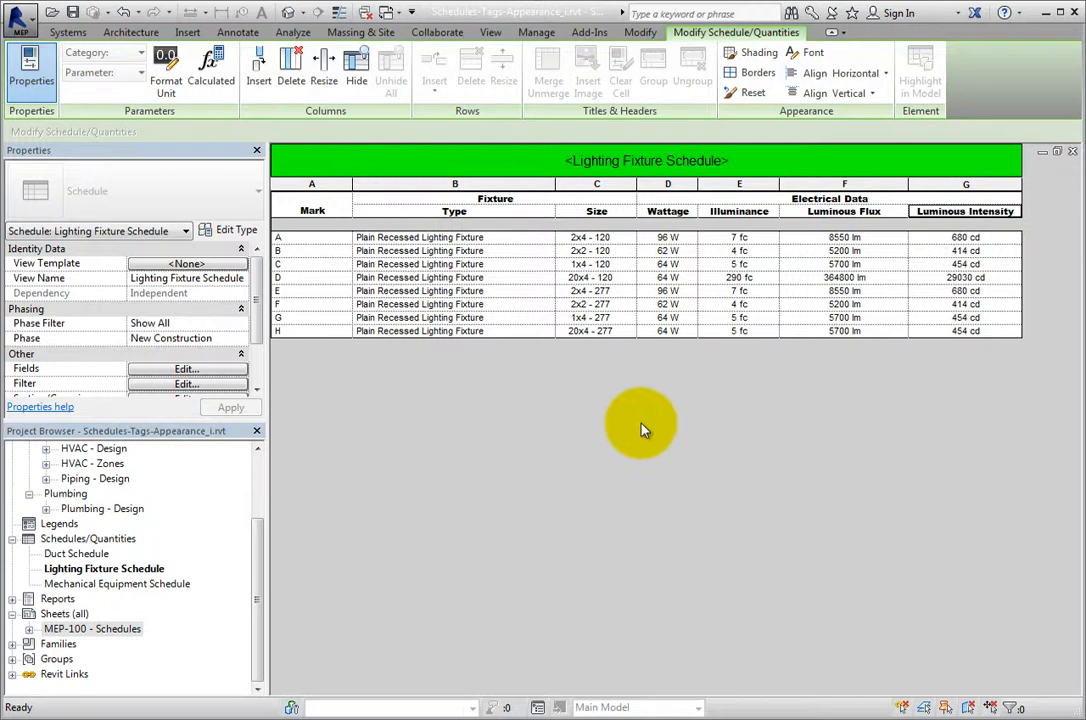
pyautogui.click(882, 76)
pyautogui.click(866, 93)
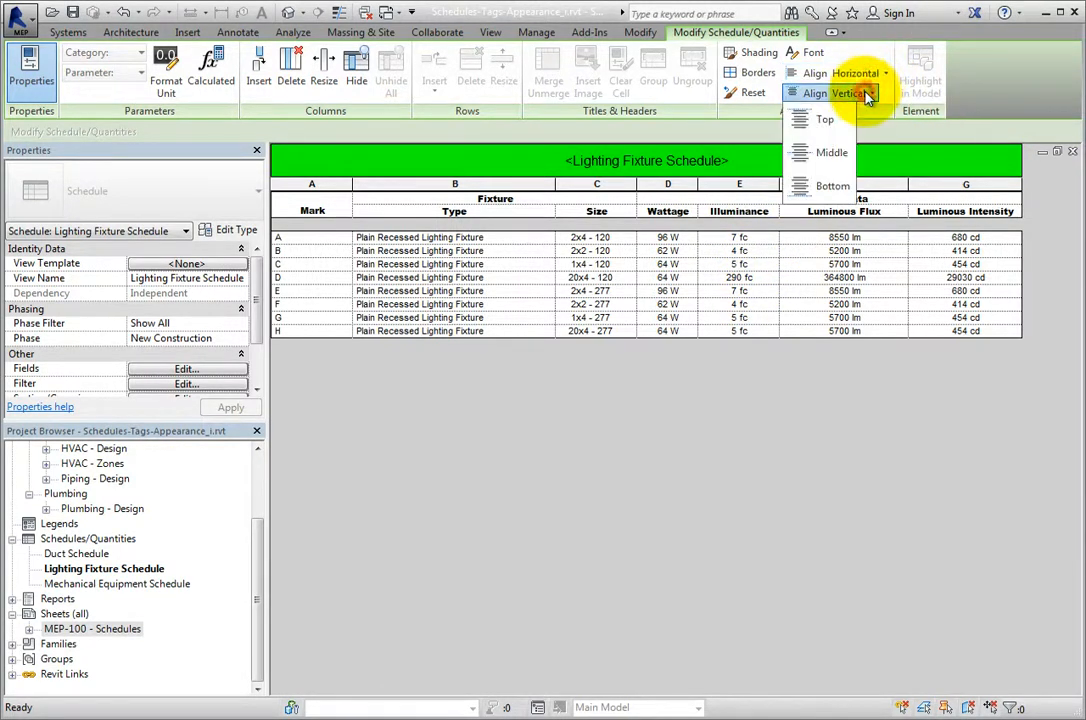
pyautogui.click(866, 93)
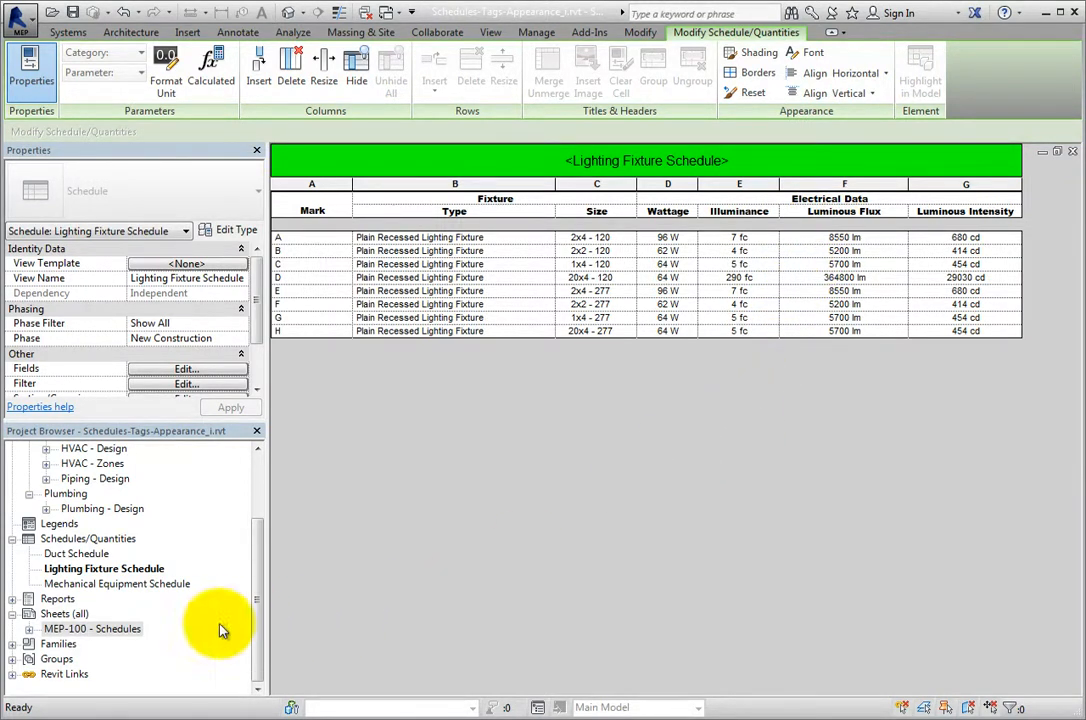
# Open the sheet MEP-100 - Schedules and widen the schedule's Mark column so its header fits on one line.
pyautogui.doubleClick(132, 628)
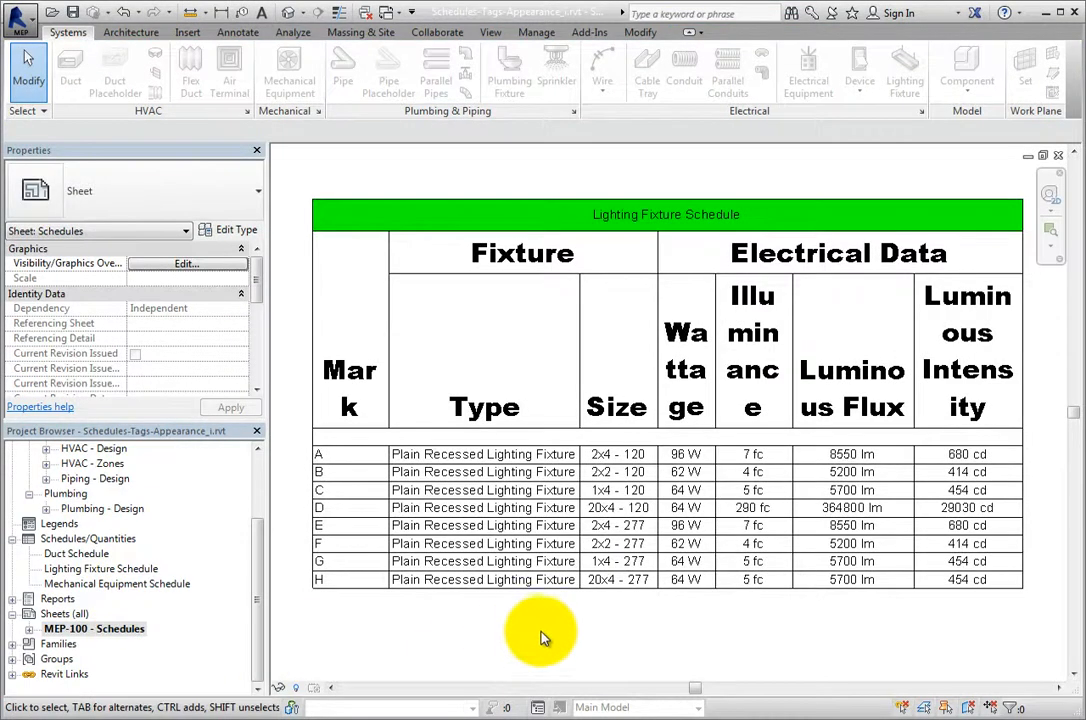
pyautogui.scroll(-3, 551, 637)
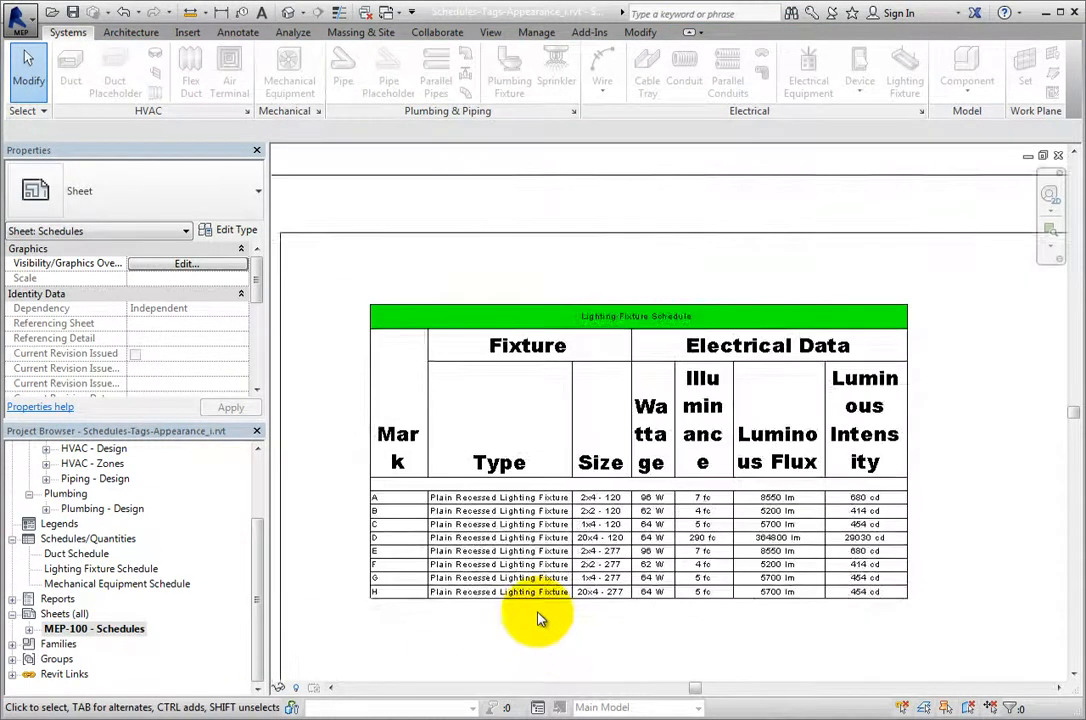
pyautogui.click(426, 402)
pyautogui.moveTo(427, 325); pyautogui.dragTo(444, 328)
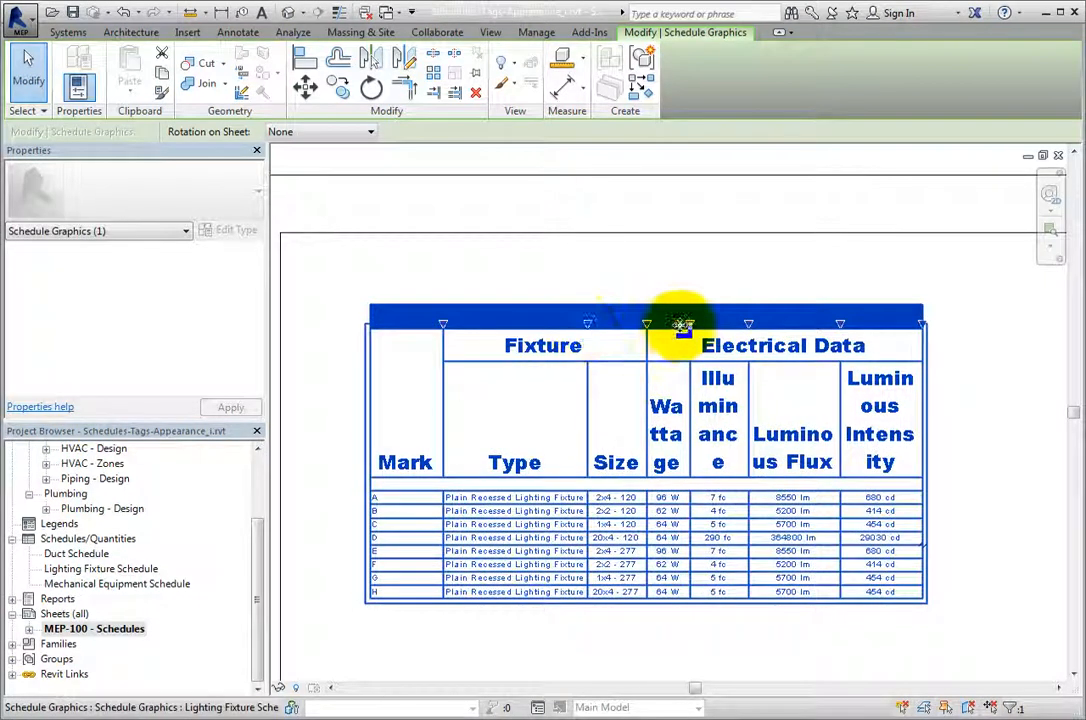
# Widen the Wattage, Illuminance, Luminous Flux and Luminous Intensity columns on the sheet so their header words no longer break, and deselect the schedule.
pyautogui.moveTo(689, 324); pyautogui.dragTo(757, 323)
pyautogui.moveTo(830, 330); pyautogui.dragTo(897, 327)
pyautogui.moveTo(745, 316); pyautogui.dragTo(538, 291, button='middle')
pyautogui.moveTo(768, 313); pyautogui.dragTo(853, 310)
pyautogui.moveTo(784, 339); pyautogui.dragTo(601, 334, button='middle')
pyautogui.moveTo(750, 313); pyautogui.dragTo(842, 316)
pyautogui.click(667, 605)
pyautogui.moveTo(667, 601); pyautogui.dragTo(780, 577, button='middle')
pyautogui.scroll(-1, 780, 577)
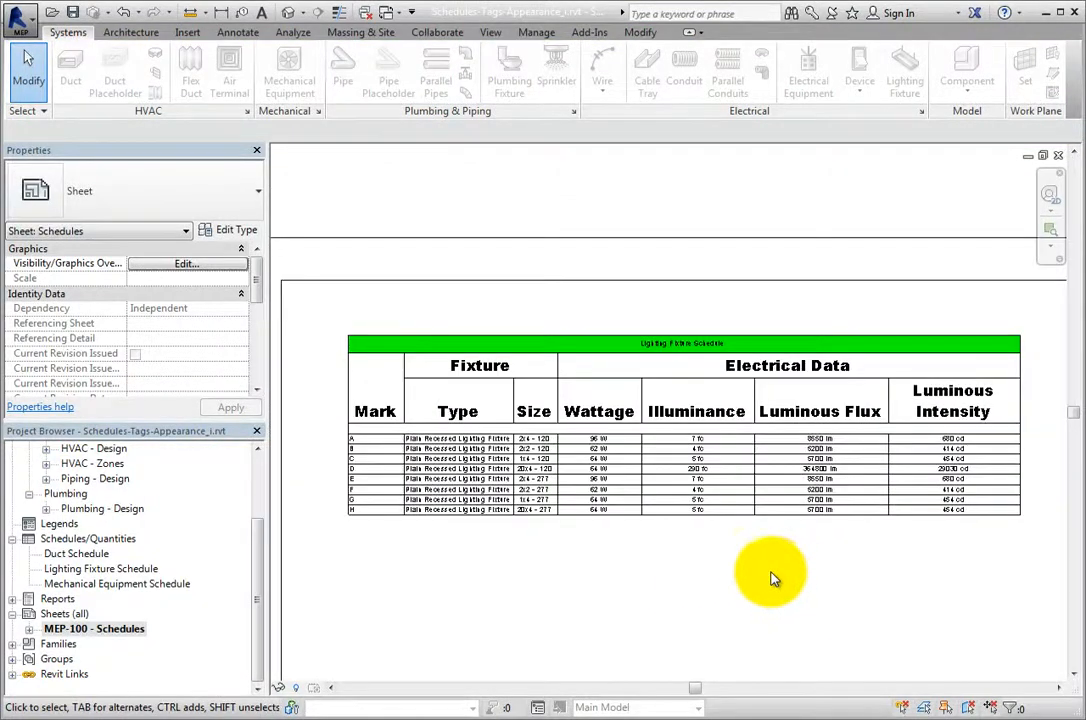